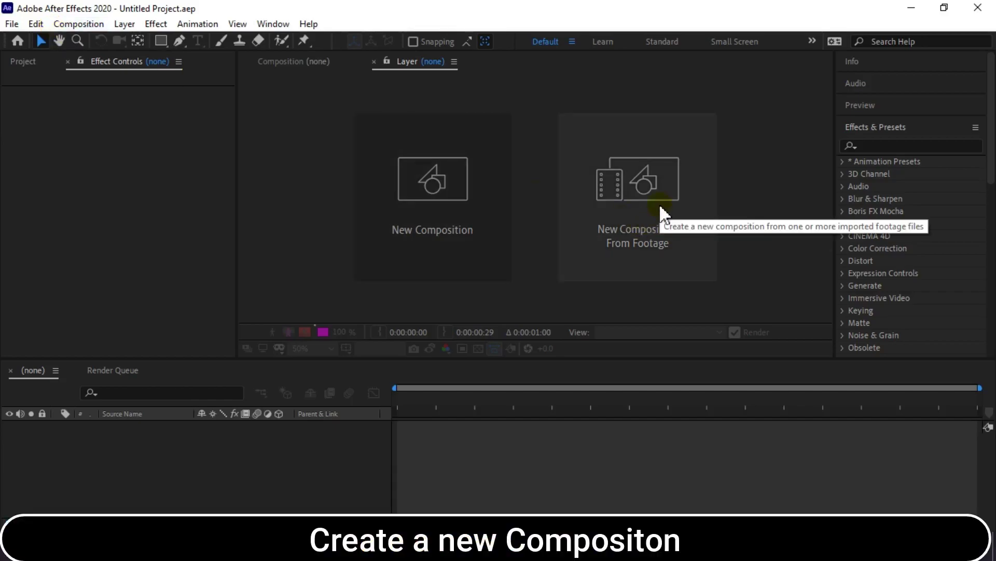
- Import w222.mp4 from the videos folder and make a w222 composition with the clip as its layer
click(663, 212)
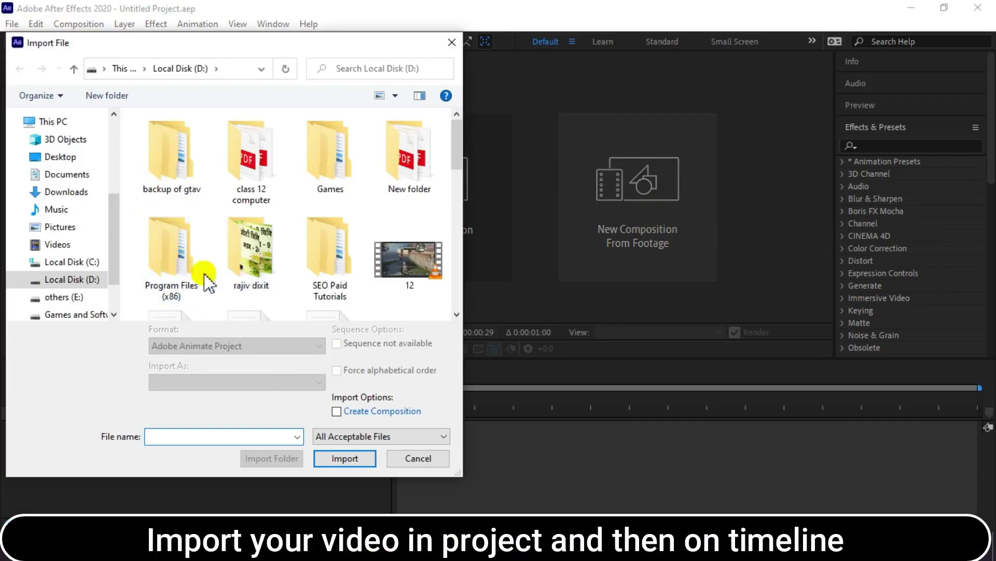
double_click(228, 254)
double_click(188, 248)
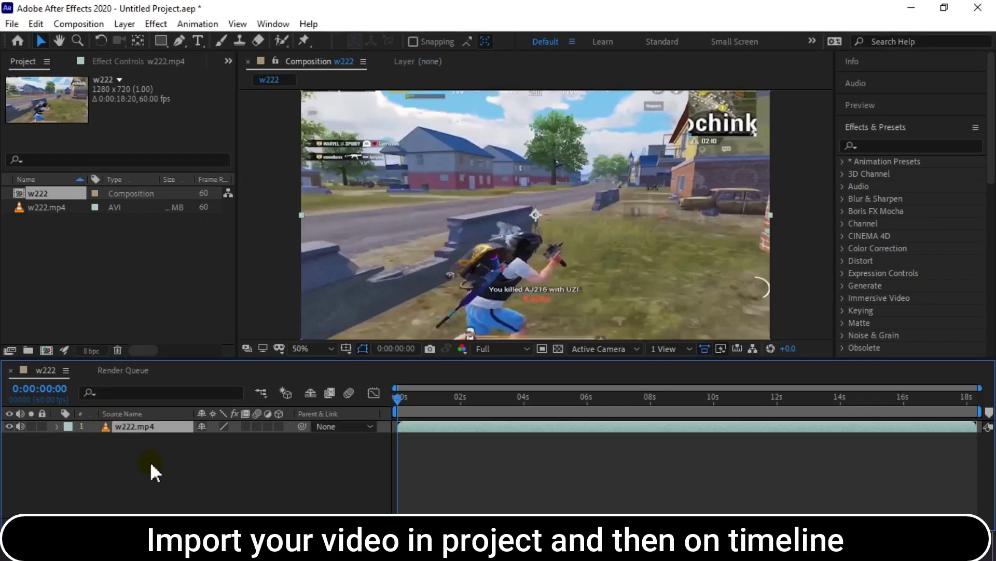
click(531, 457)
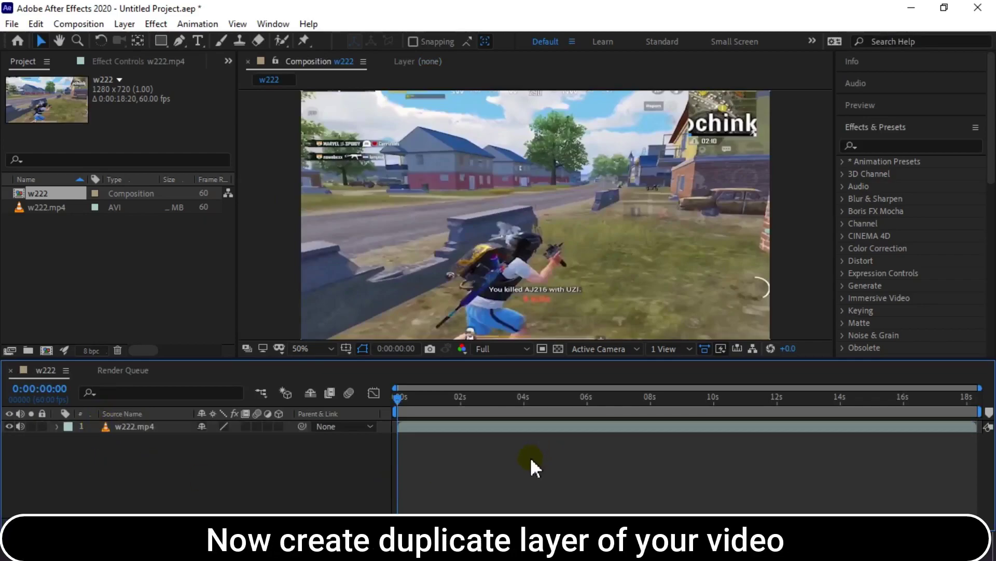
click(491, 426)
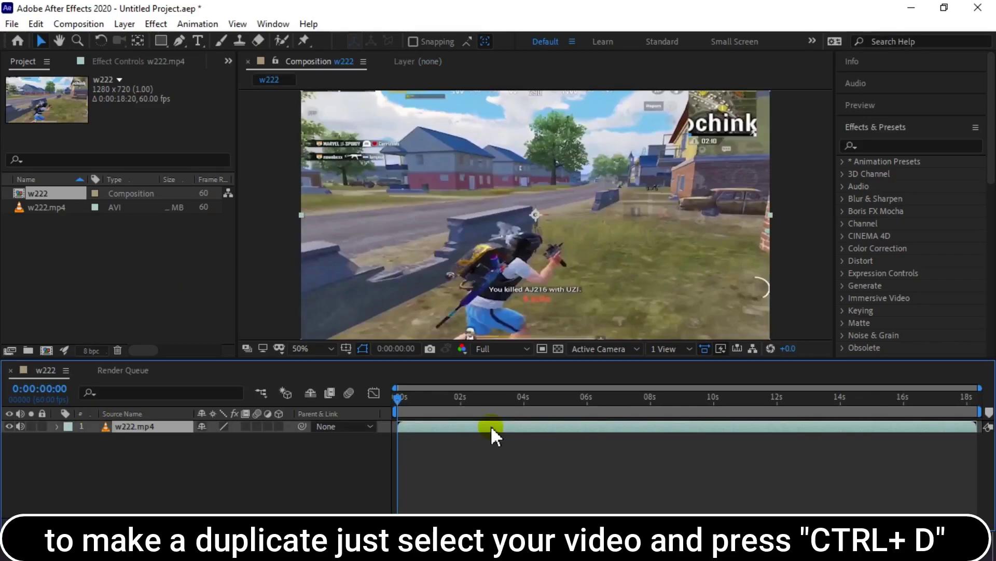
- Duplicate the w222.mp4 layer with Ctrl+D and reselect the top copy
key(ctrl+d)
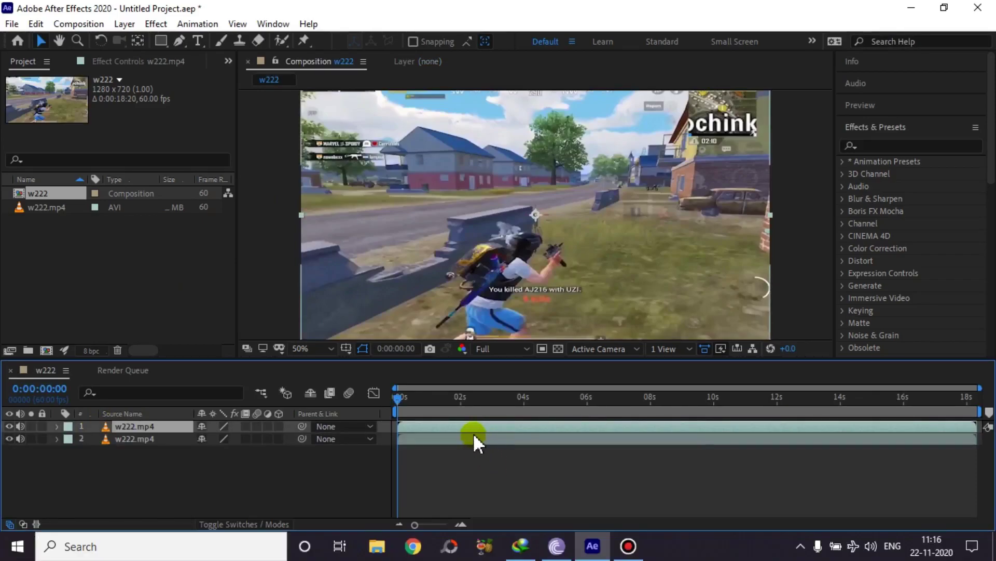
click(155, 435)
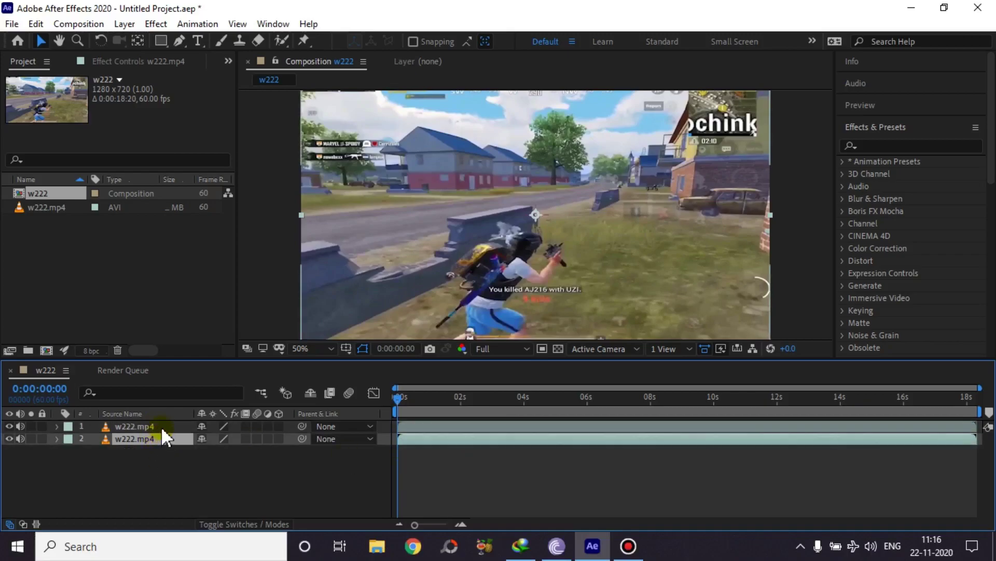
click(153, 426)
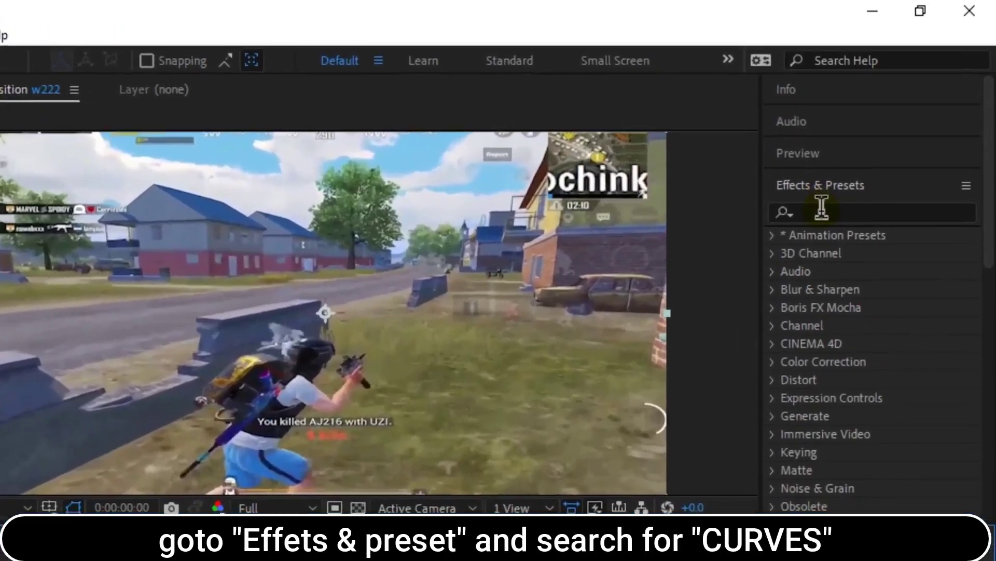
- Apply Curves to the top w222.mp4 layer and bend its RGB curve into a contrast S-shape
click(876, 144)
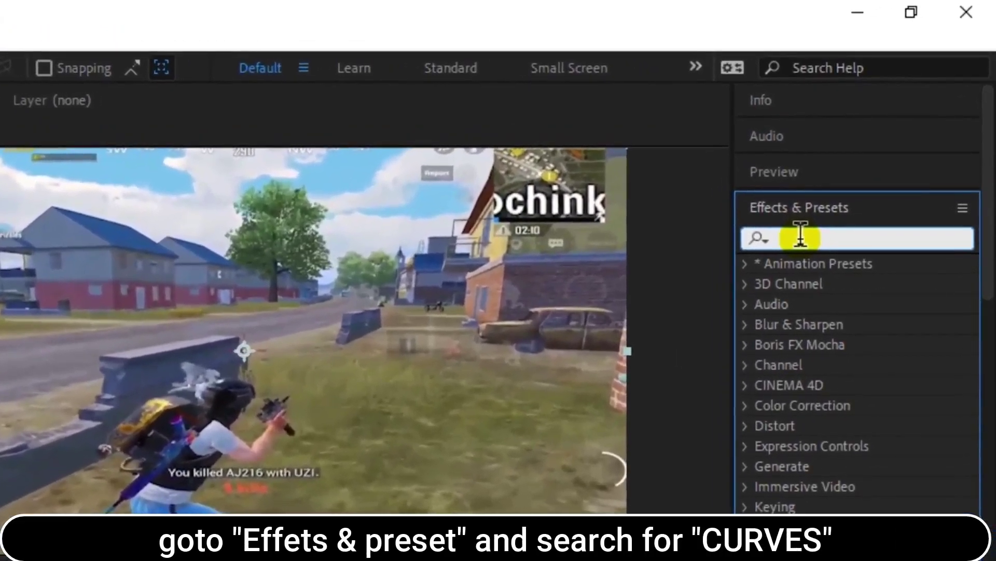
text(c)
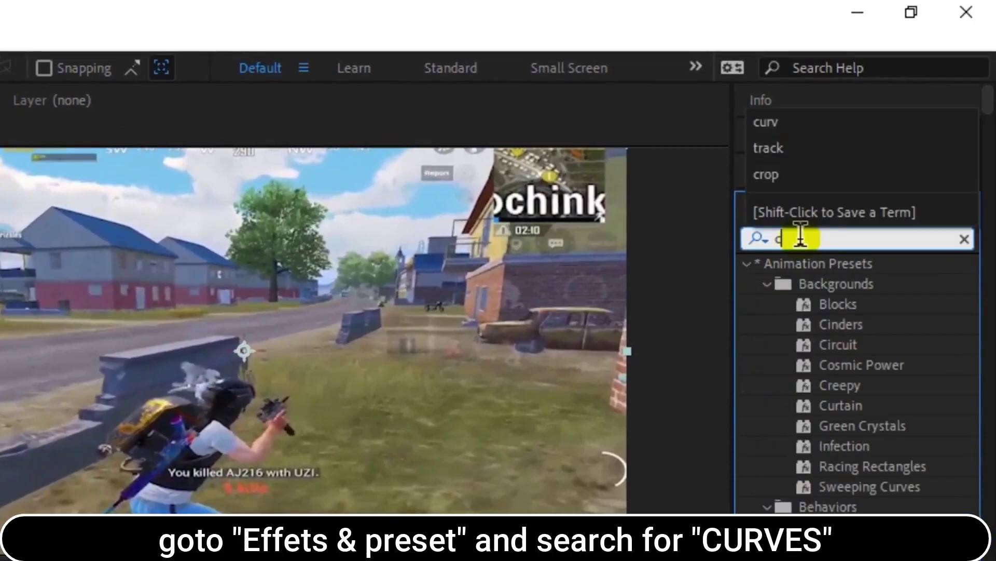
text(urves)
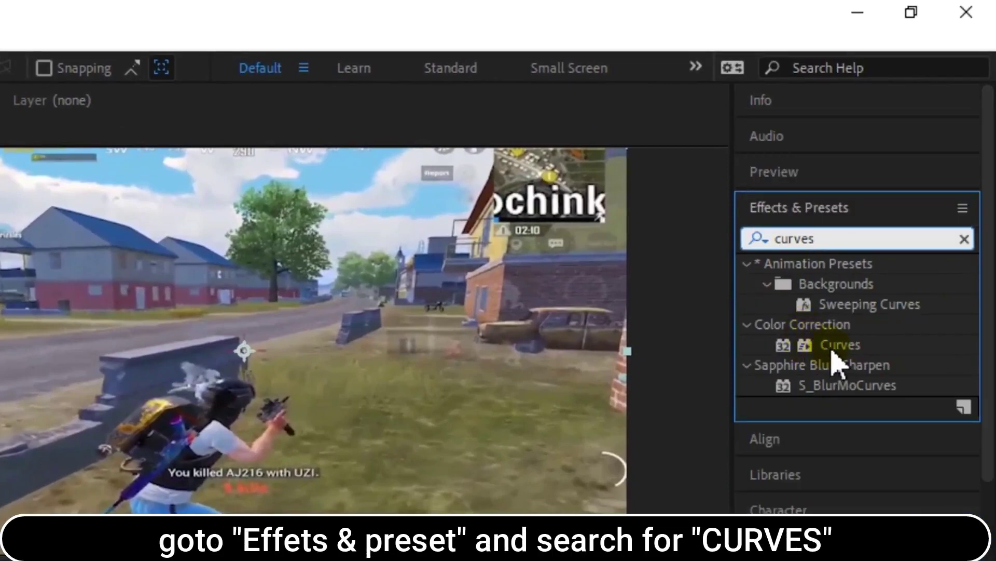
mouse_move(812, 345)
mouse_down()
mouse_move(828, 254)
mouse_move(526, 425)
mouse_up()
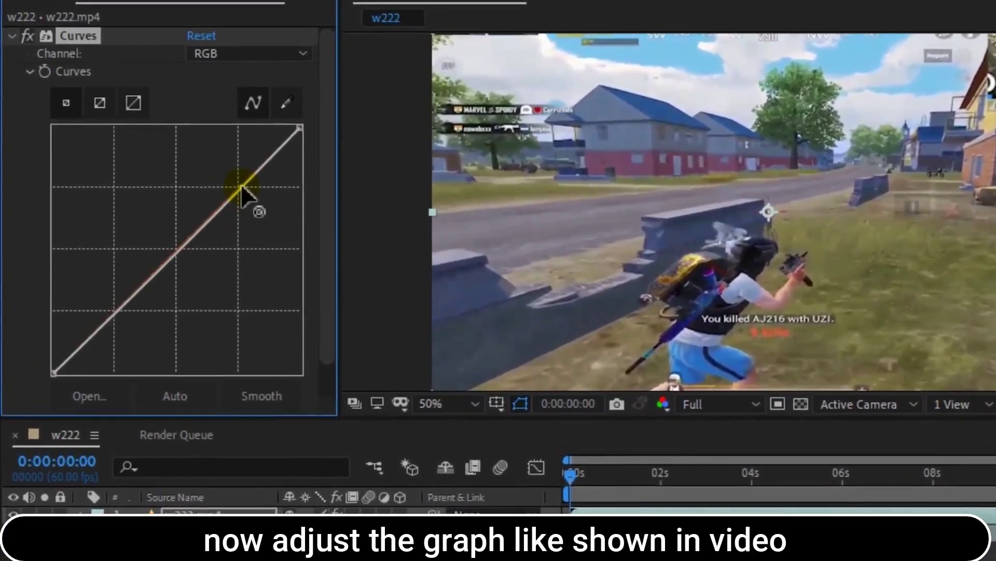
drag(239, 189, 224, 182)
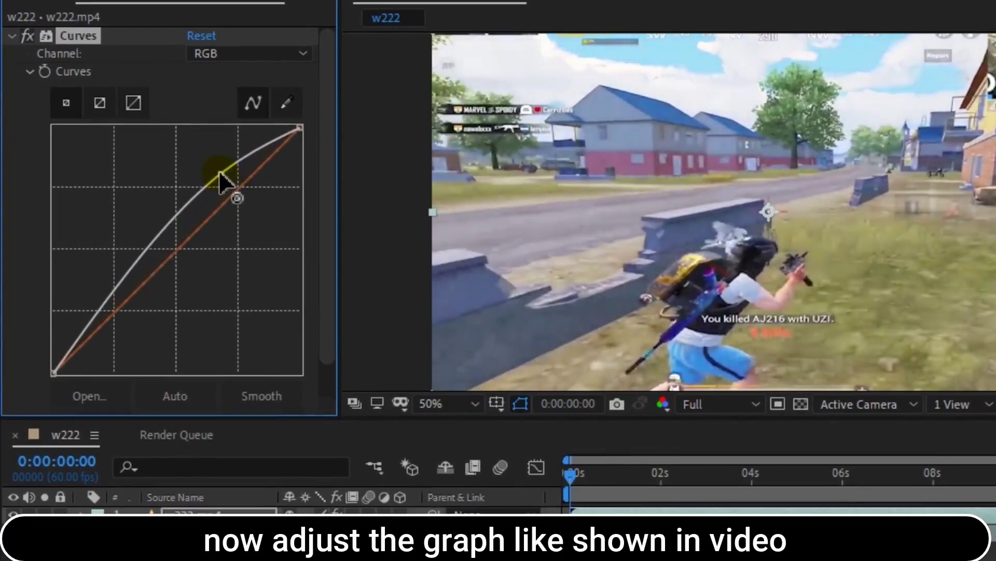
click(146, 277)
click(108, 313)
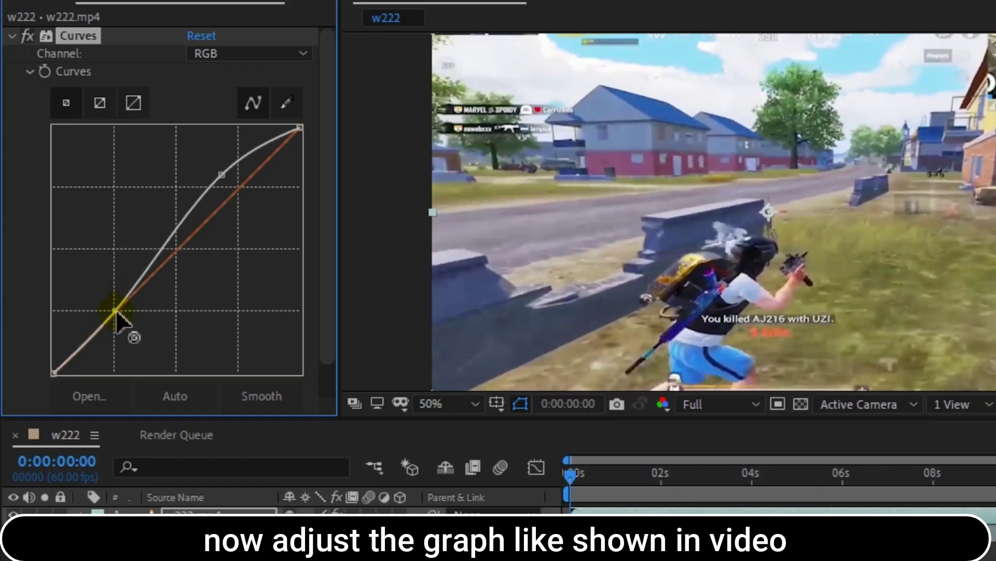
drag(109, 301, 126, 320)
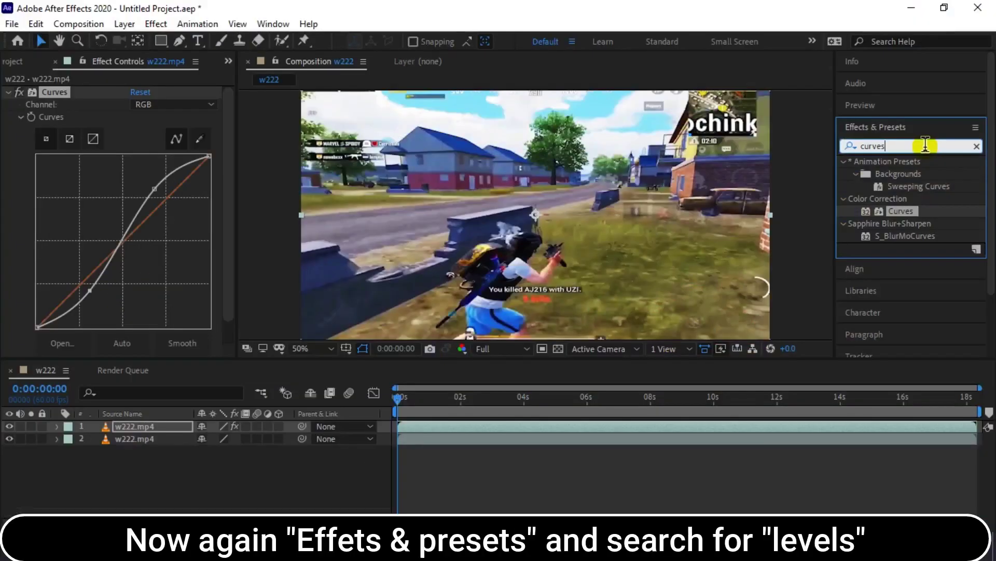
- Apply Levels to the top layer and raise Input Black to 206.6
key(BackSpace)
key(BackSpace)
key(BackSpace)
key(BackSpace)
key(BackSpace)
key(BackSpace)
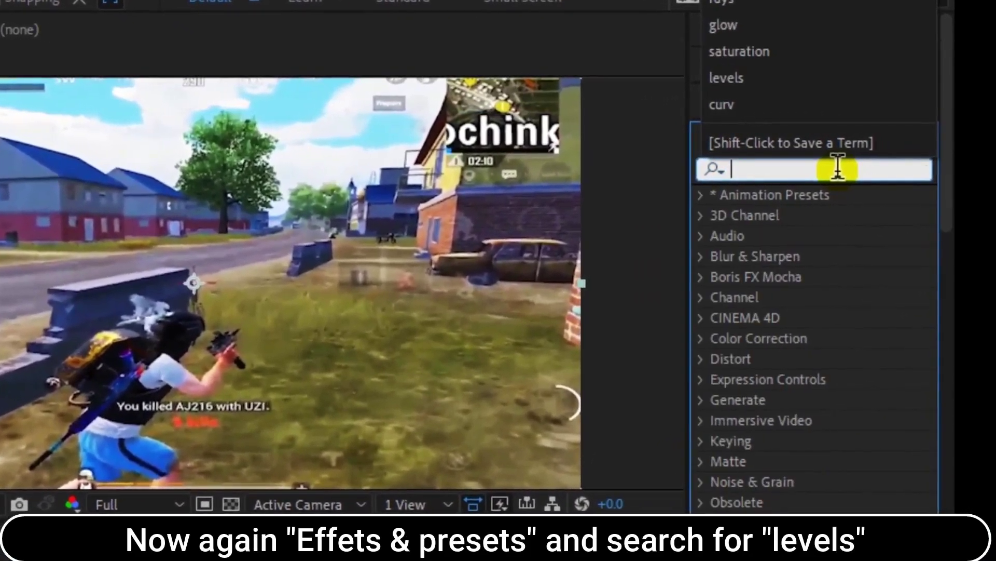
text(level)
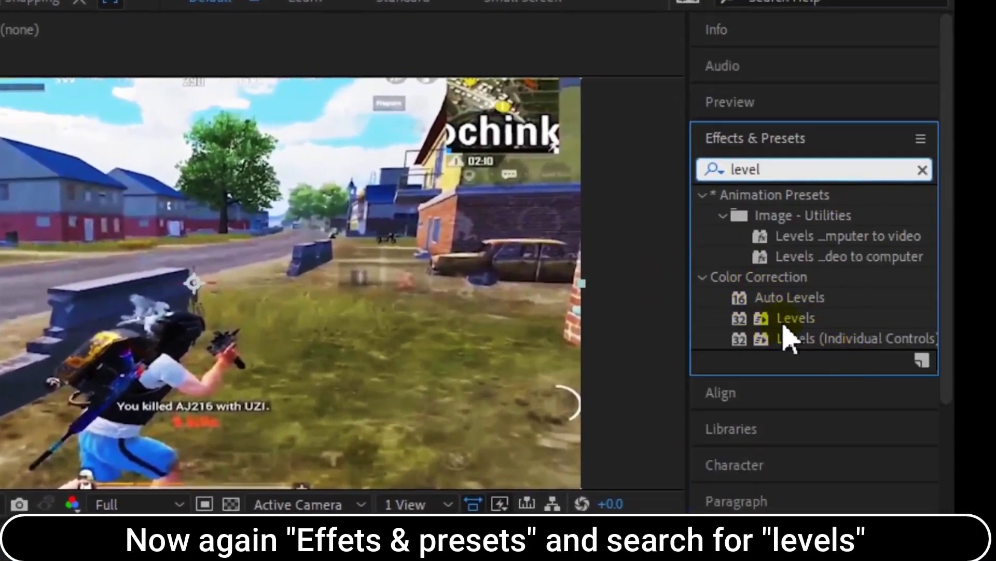
mouse_move(785, 324)
mouse_down()
mouse_move(668, 396)
mouse_move(549, 423)
mouse_up()
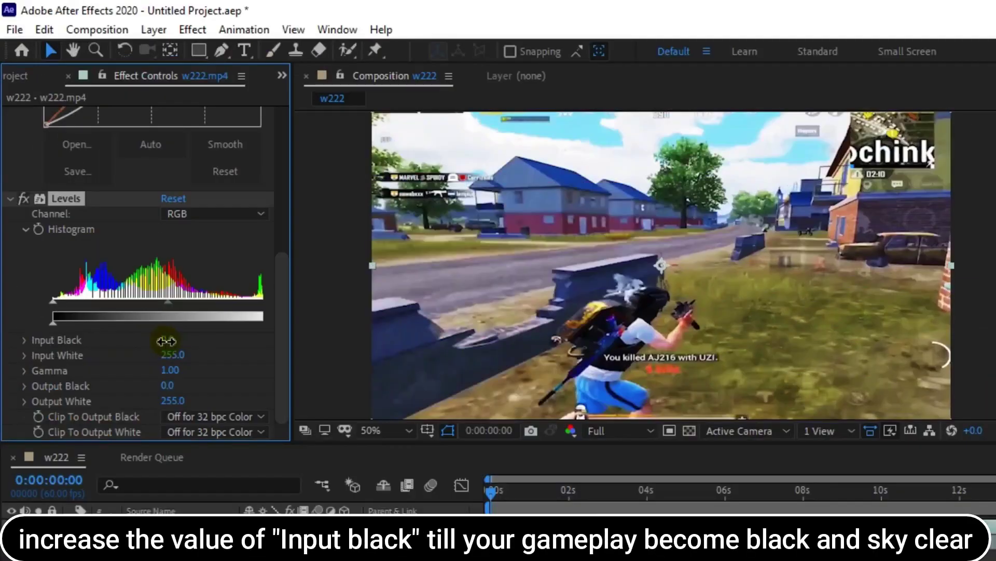
drag(134, 274, 151, 276)
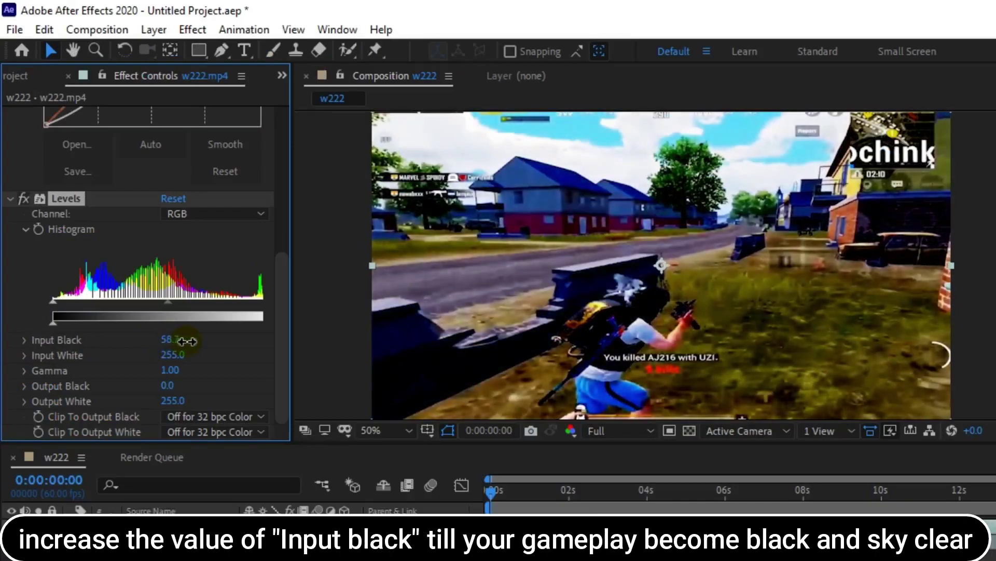
drag(192, 342, 239, 342)
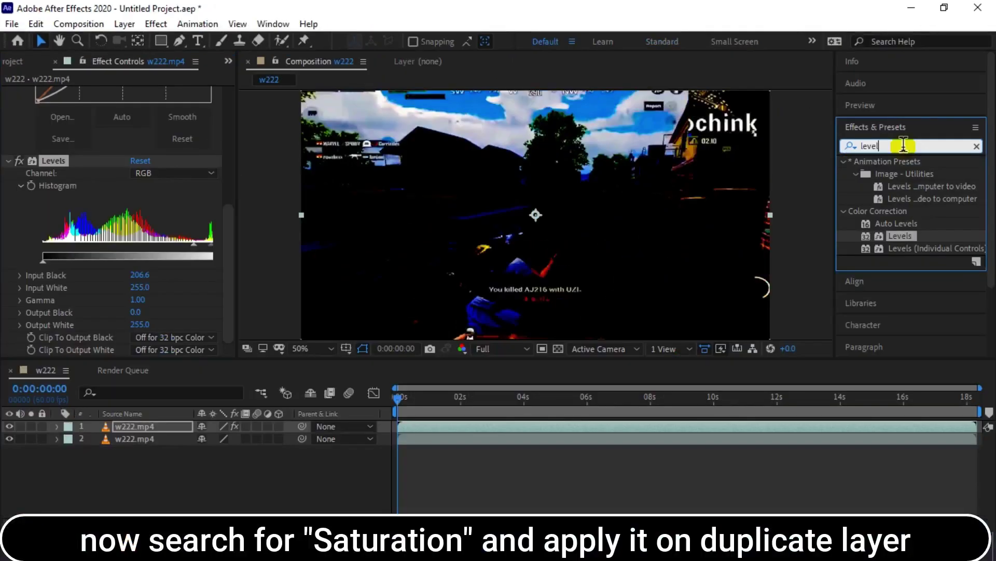
- Apply Hue/Saturation to the top layer with Master Saturation at -100
click(882, 147)
text(satur)
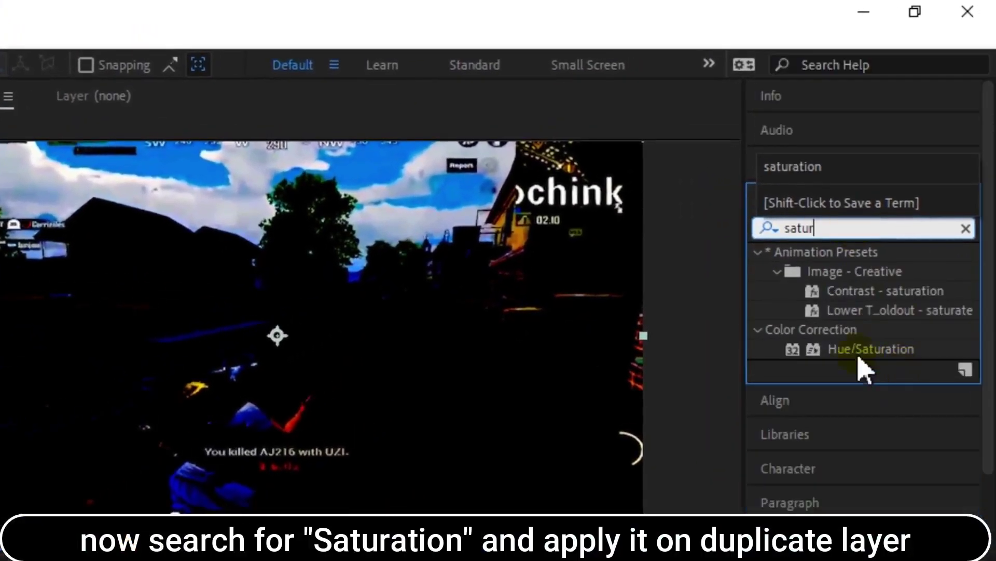
mouse_move(856, 349)
mouse_down()
mouse_move(752, 415)
mouse_move(563, 426)
mouse_up()
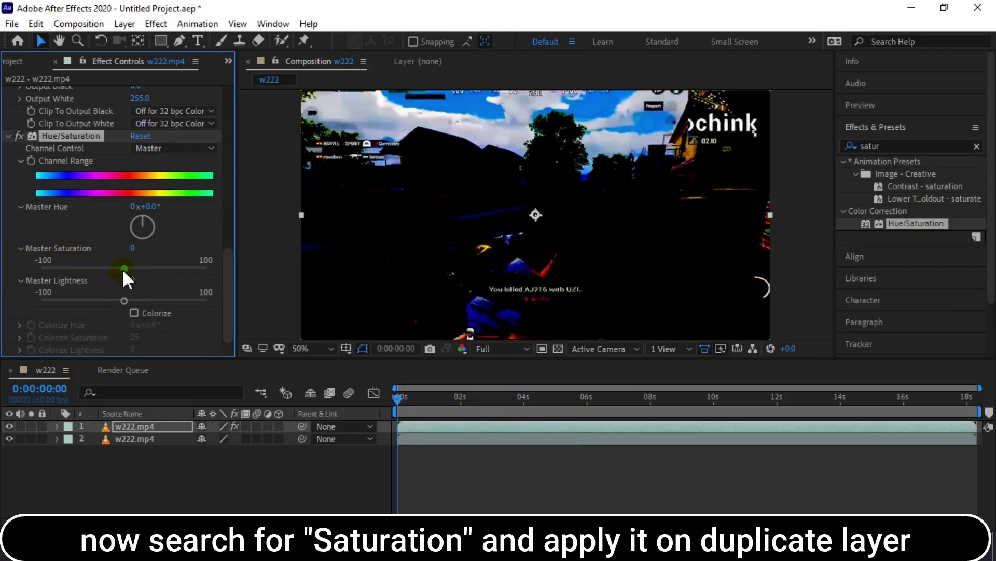
drag(124, 268, 27, 276)
click(178, 41)
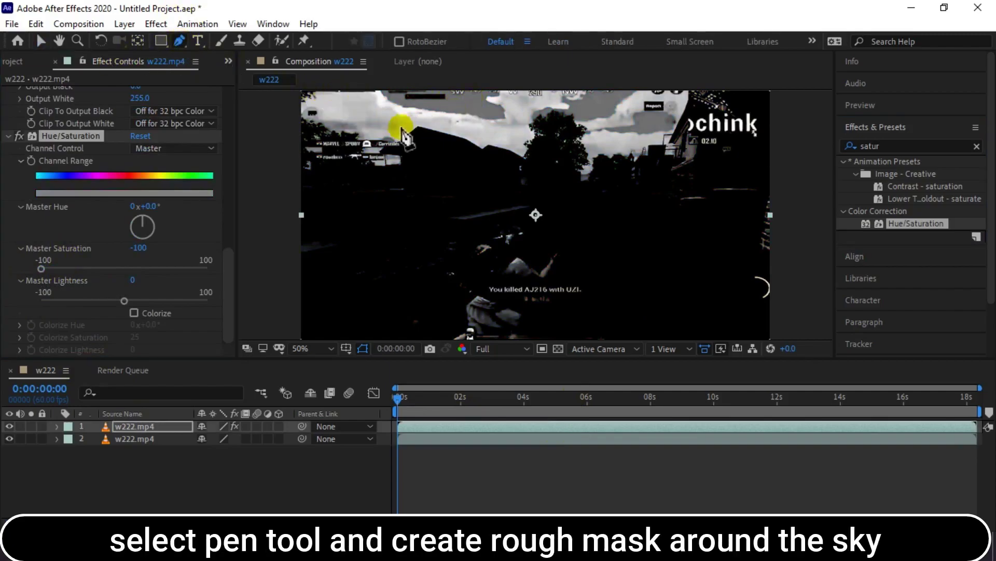
- Draw a closed mask on the top layer tracing the skyline around the sky area
click(299, 94)
click(304, 140)
click(384, 166)
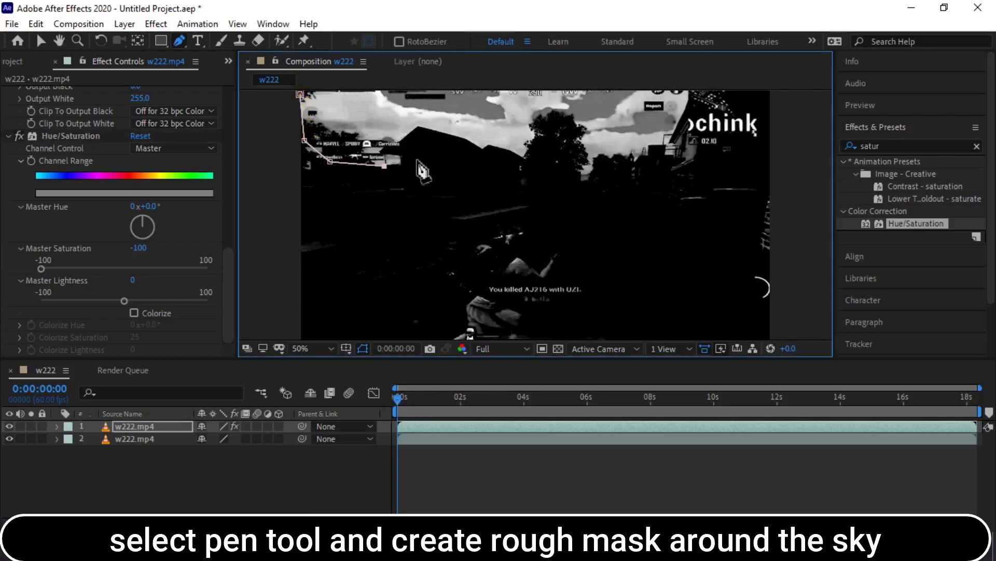
click(440, 140)
click(589, 183)
click(752, 152)
click(703, 93)
click(614, 91)
click(496, 92)
click(299, 94)
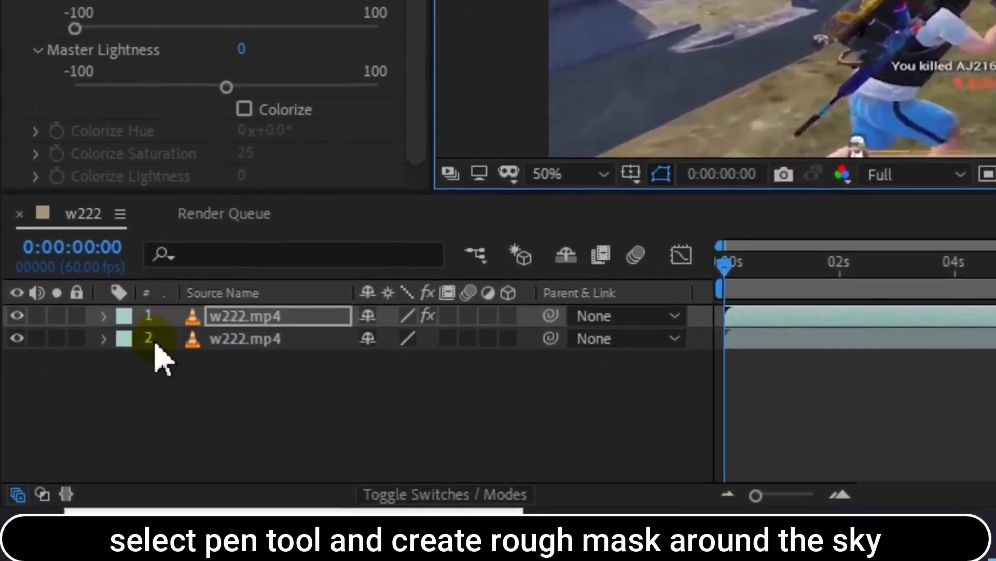
- Feather Mask 1 to about 300 pixels
click(56, 427)
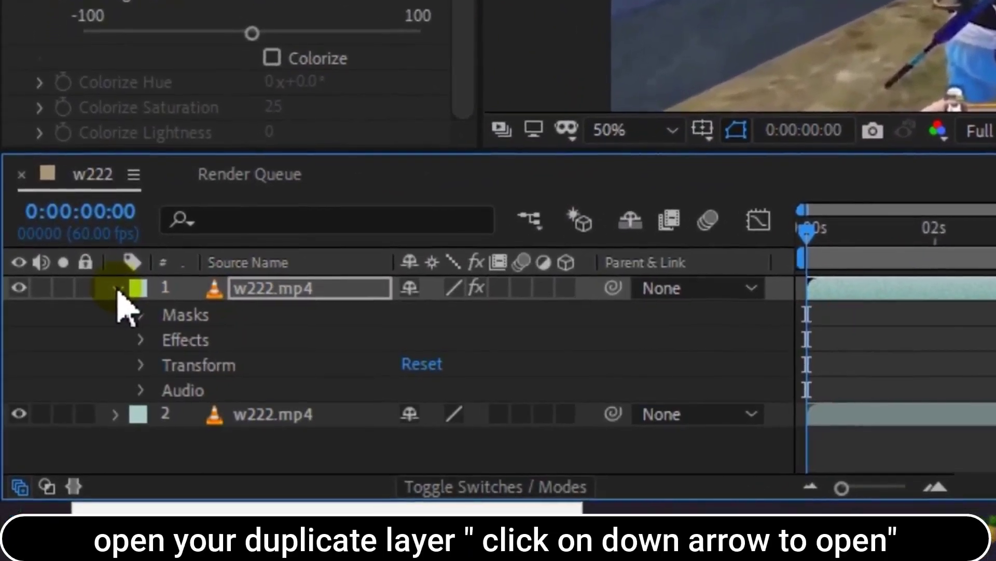
click(138, 319)
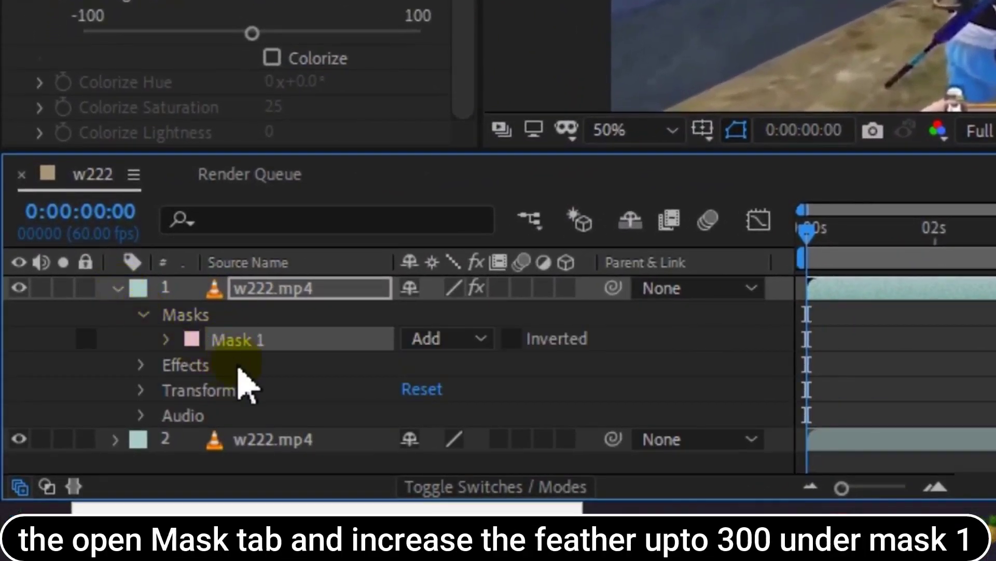
click(166, 340)
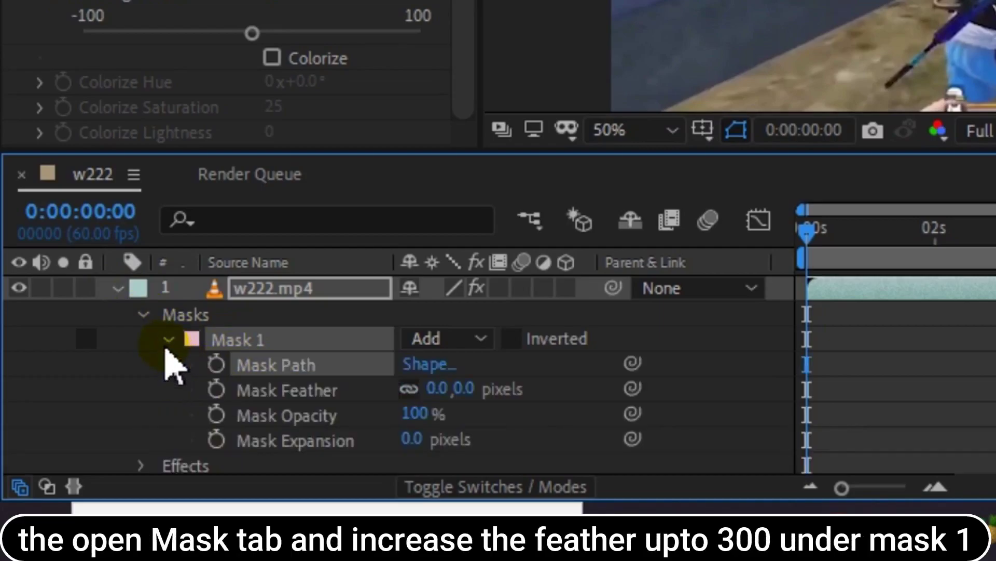
scroll(250, 382, down, 2)
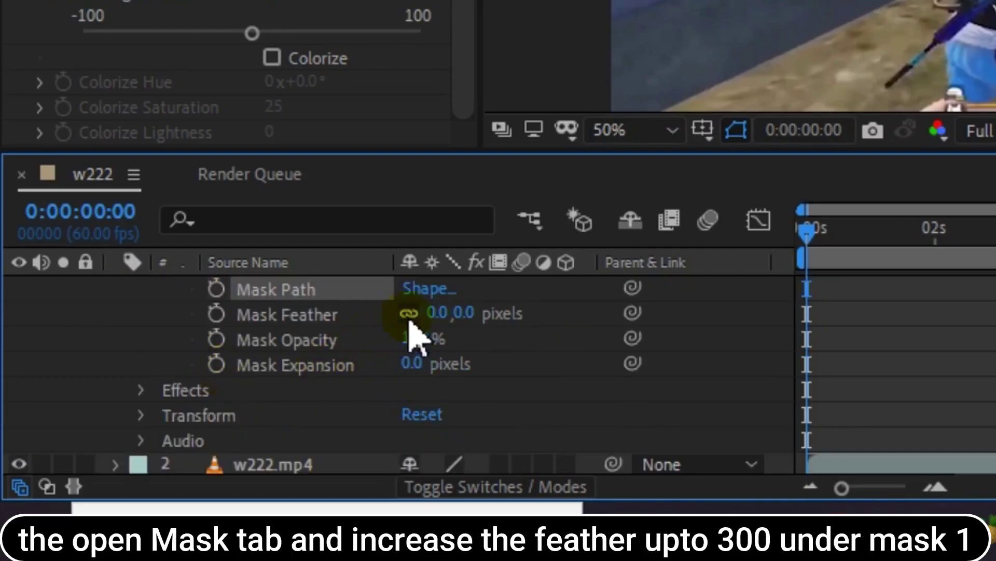
mouse_move(439, 312)
mouse_down()
mouse_move(491, 311)
mouse_move(349, 441)
mouse_up()
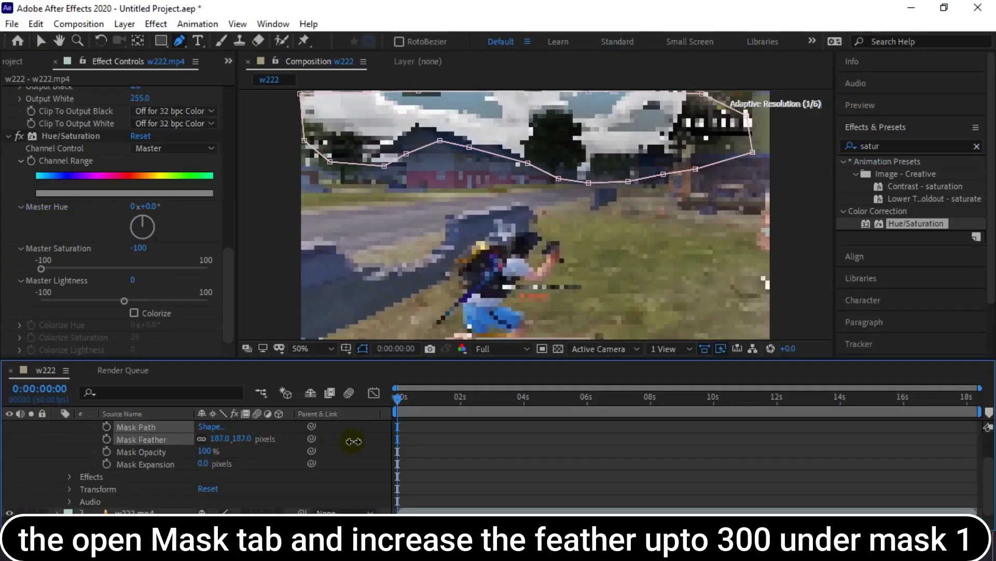
drag(355, 441, 388, 441)
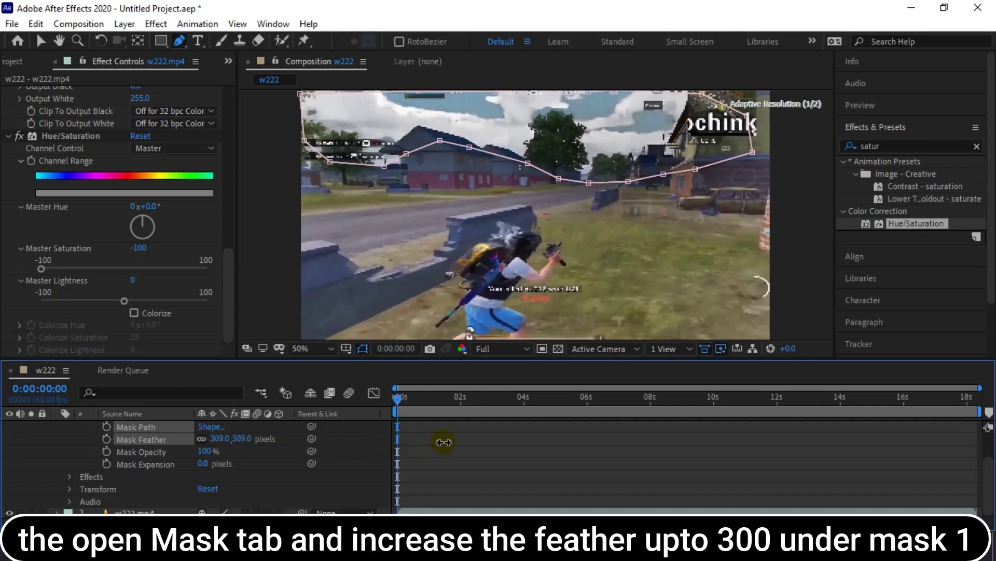
drag(444, 442, 446, 441)
- Set the duplicate layer's blending mode to Screen
click(83, 449)
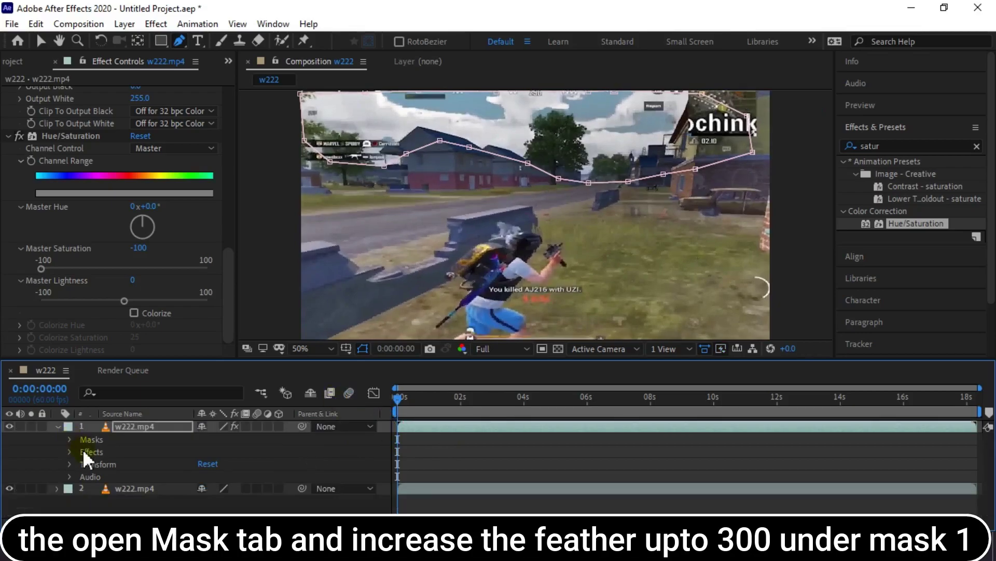
click(58, 426)
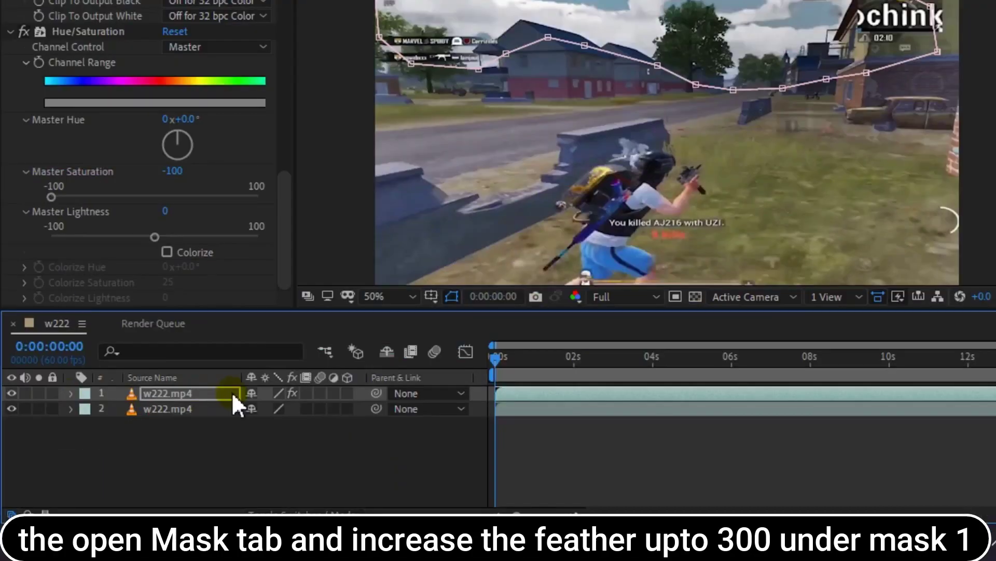
right_click(179, 426)
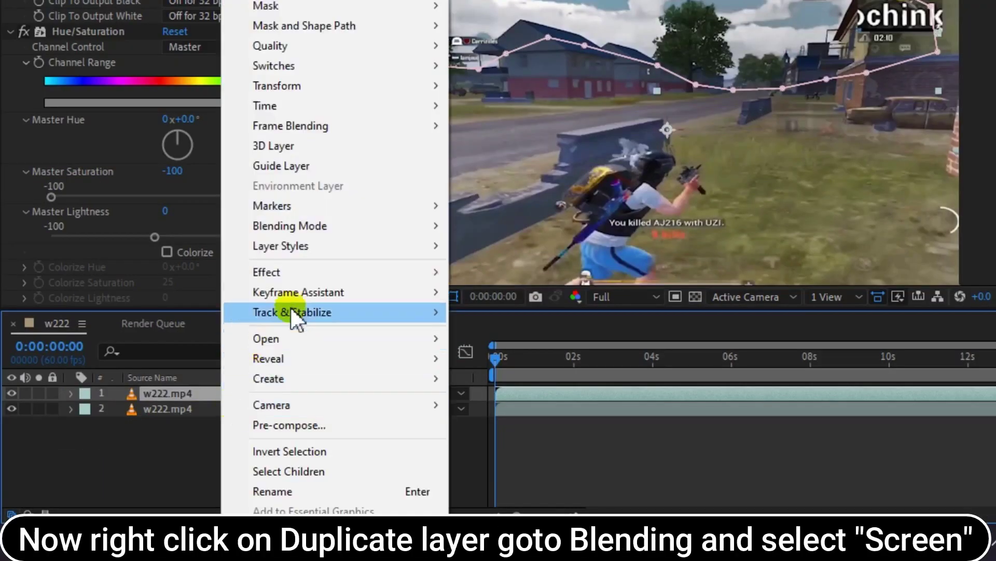
mouse_move(323, 231)
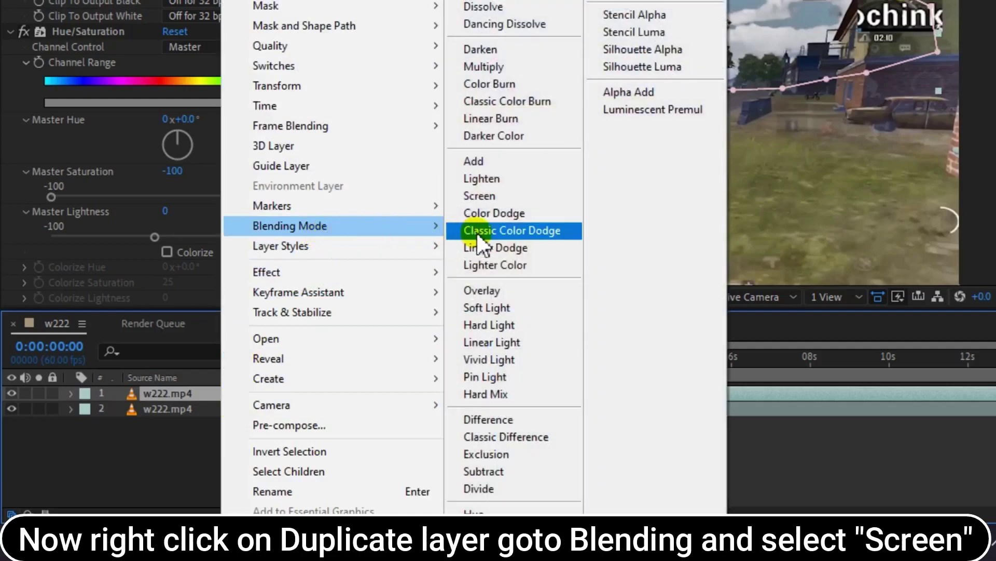
click(495, 197)
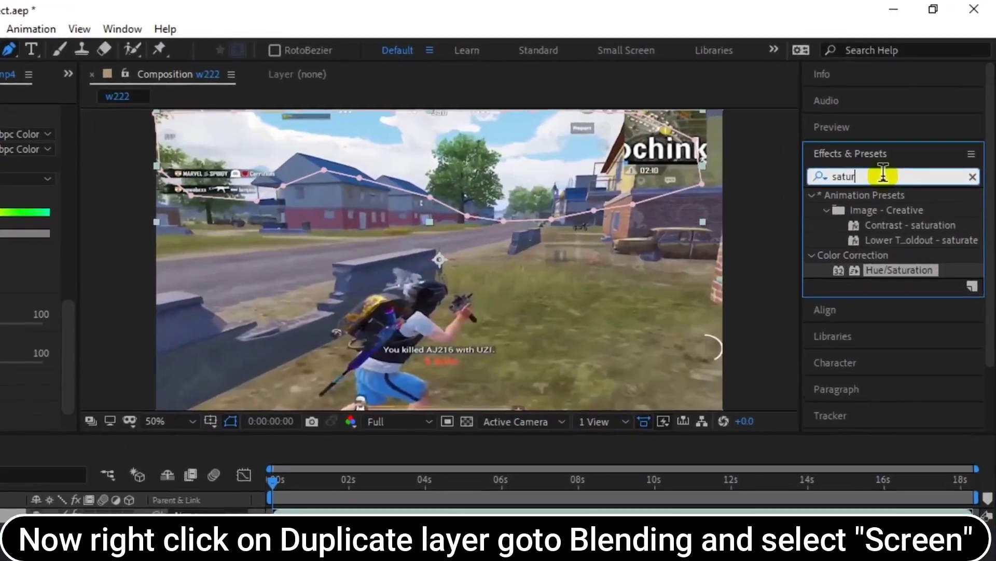
- Search the effects for 'glow' and drag Stylize > Glow toward the timeline
key(BackSpace)
key(BackSpace)
key(BackSpace)
key(BackSpace)
key(BackSpace)
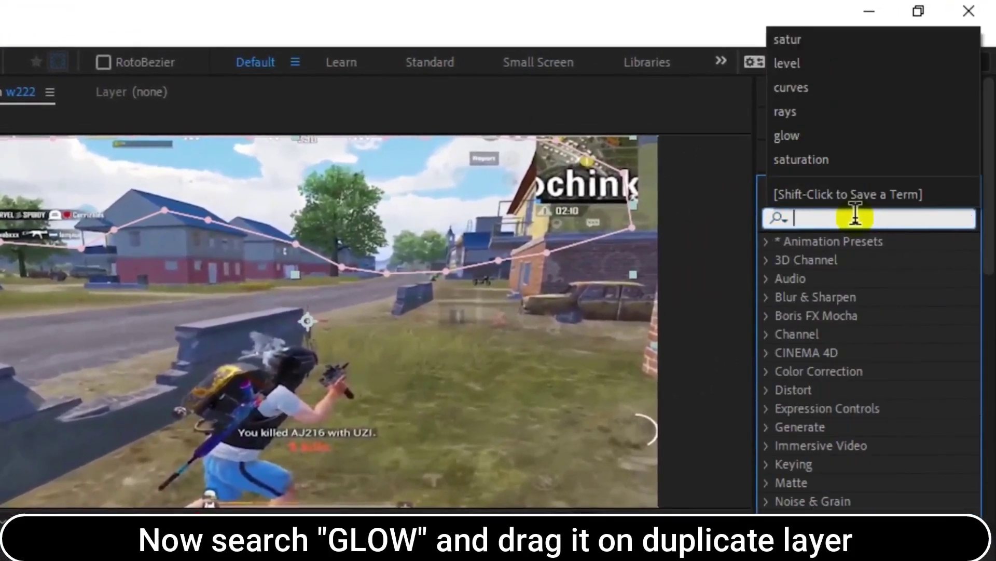
text(glow)
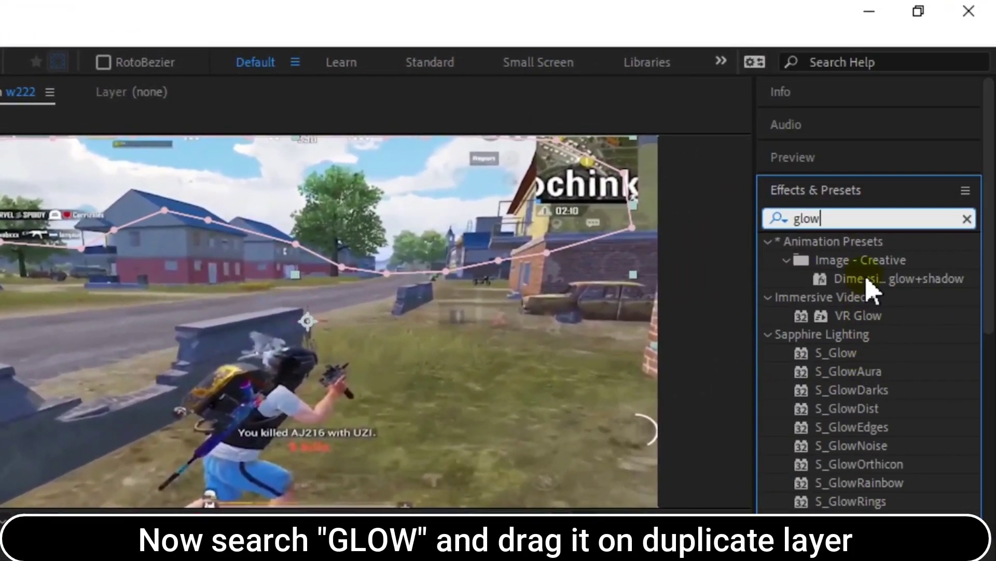
scroll(872, 292, down, 3)
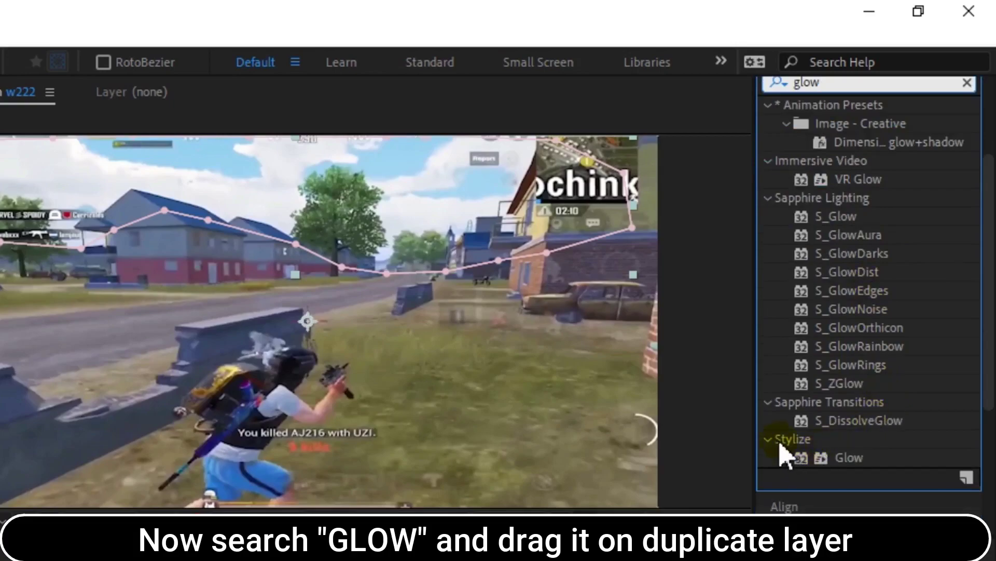
drag(841, 464, 537, 396)
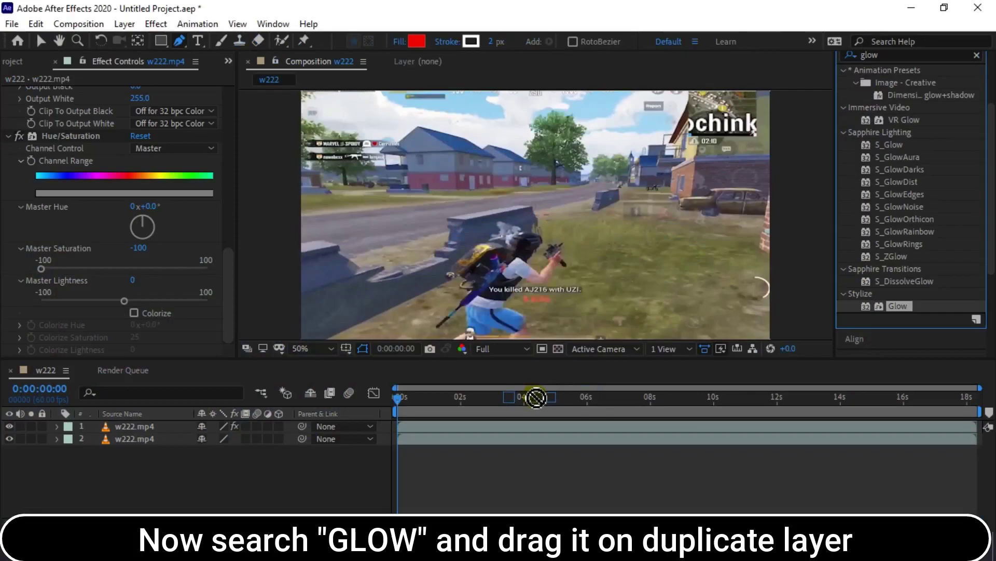
- Drop Glow onto the top layer and set Glow Colors to A & B Colors
drag(537, 396, 506, 426)
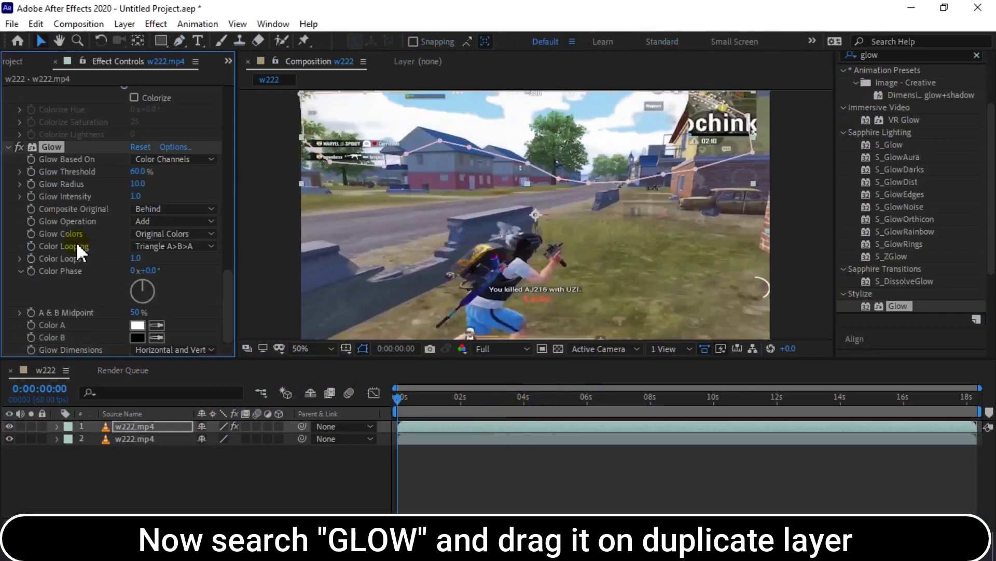
click(155, 236)
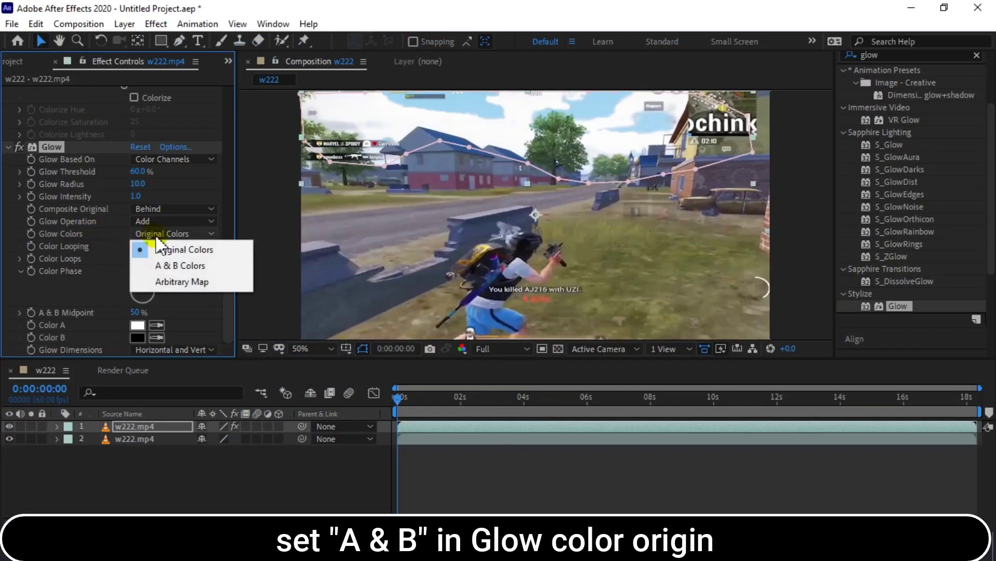
click(170, 266)
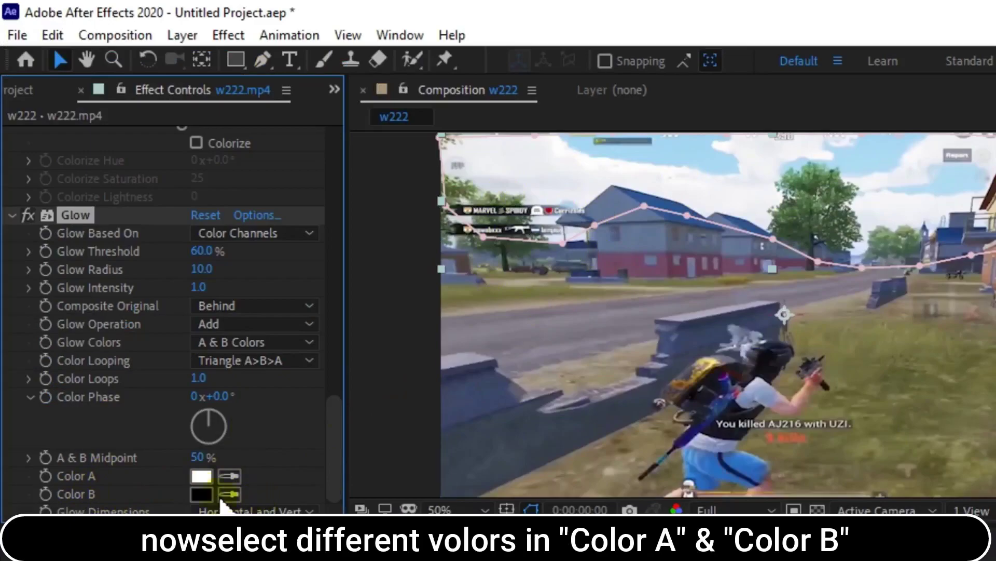
- Set the glow's Color A to yellow and Color B to red
click(201, 476)
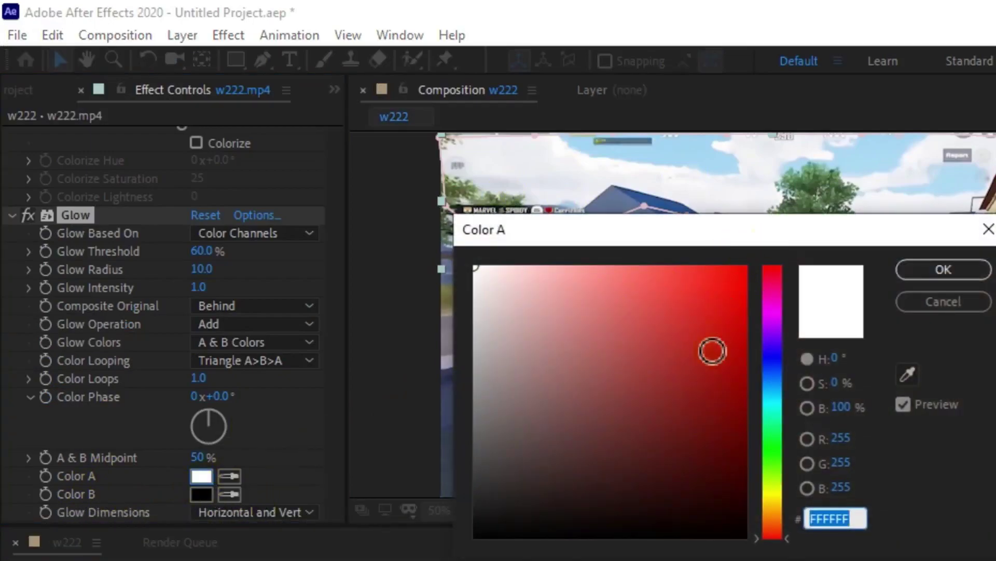
click(773, 493)
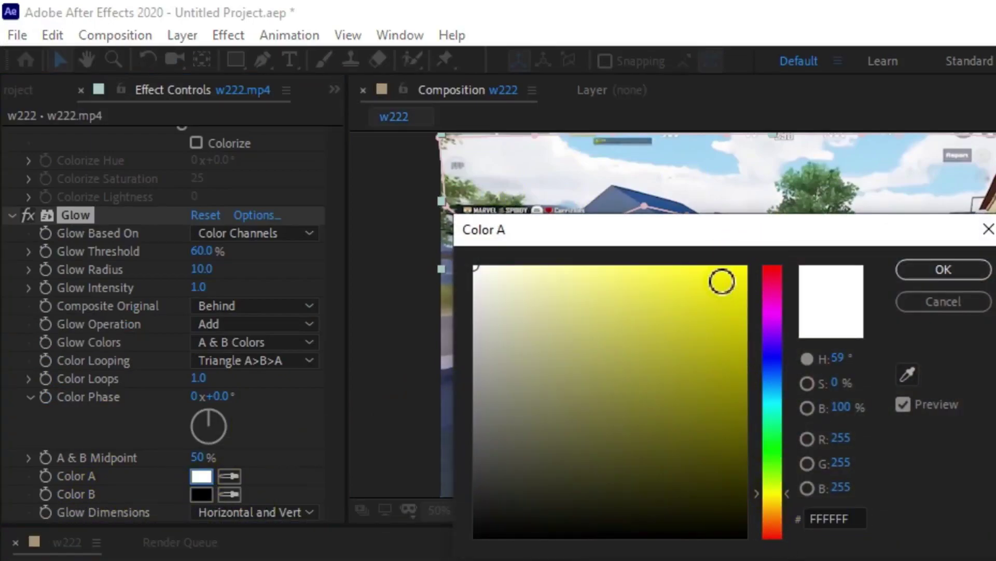
click(729, 285)
click(957, 269)
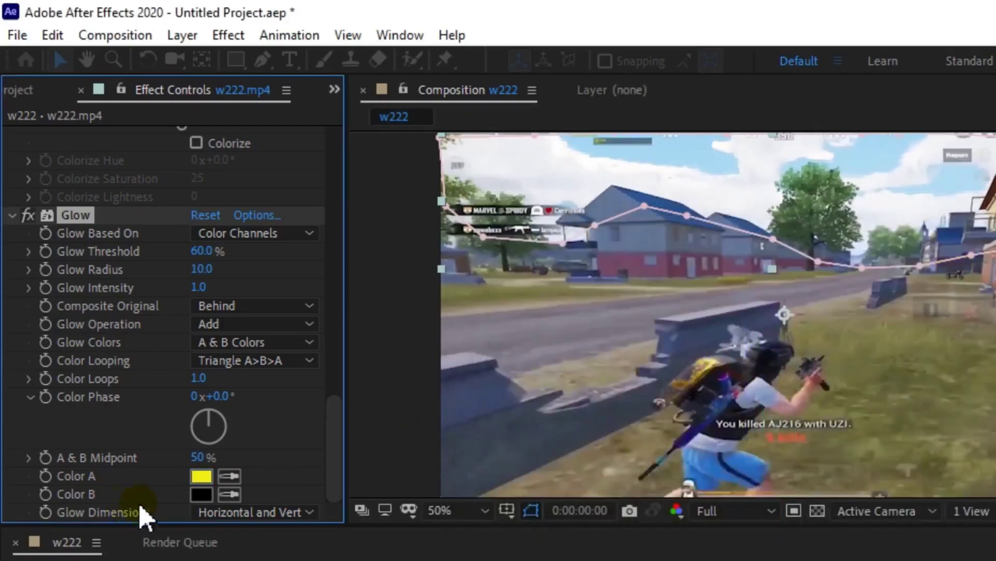
click(200, 494)
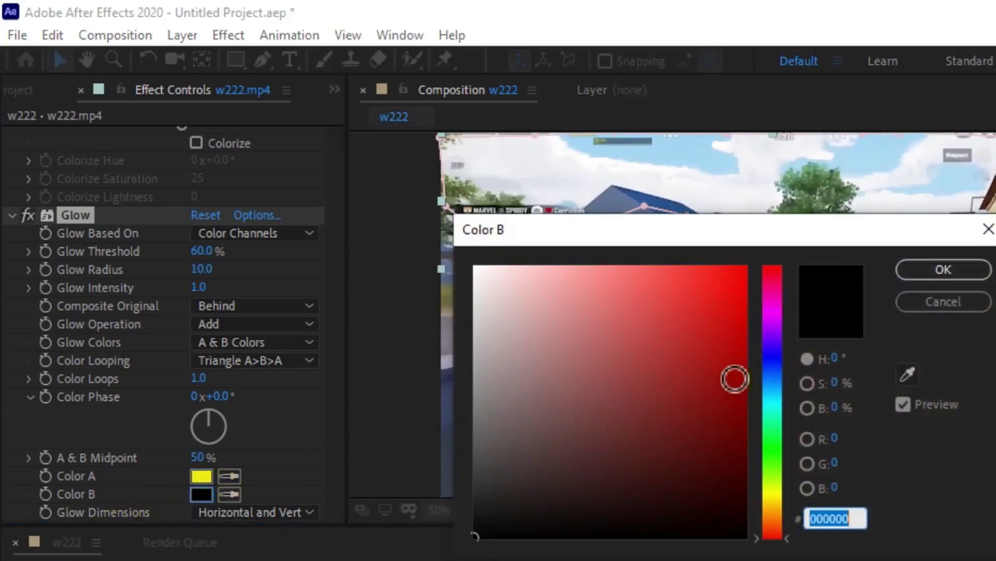
click(735, 378)
click(944, 269)
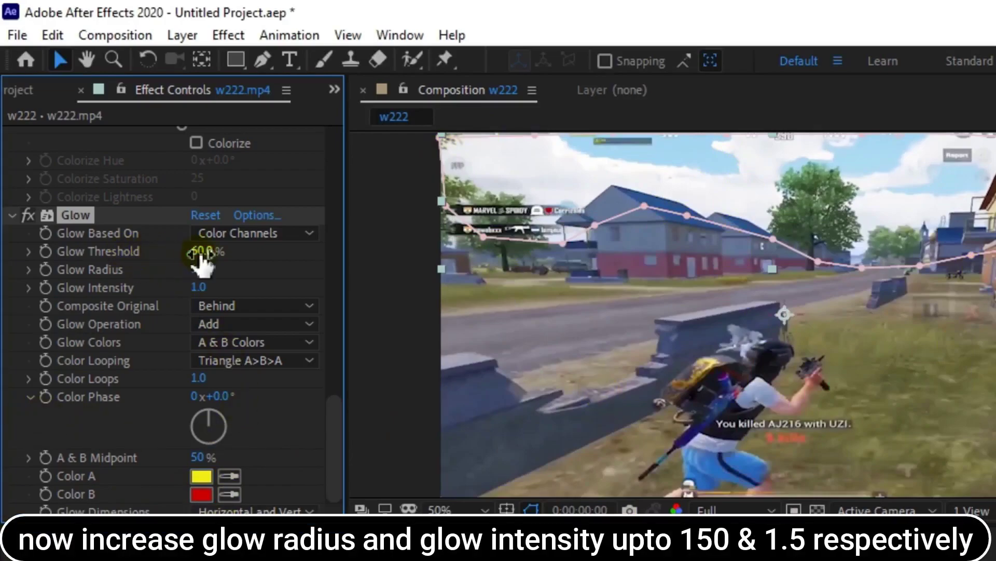
- Raise Glow Radius to about 140 and lower Glow Threshold from 47% to roughly 15–25%
drag(200, 254, 177, 253)
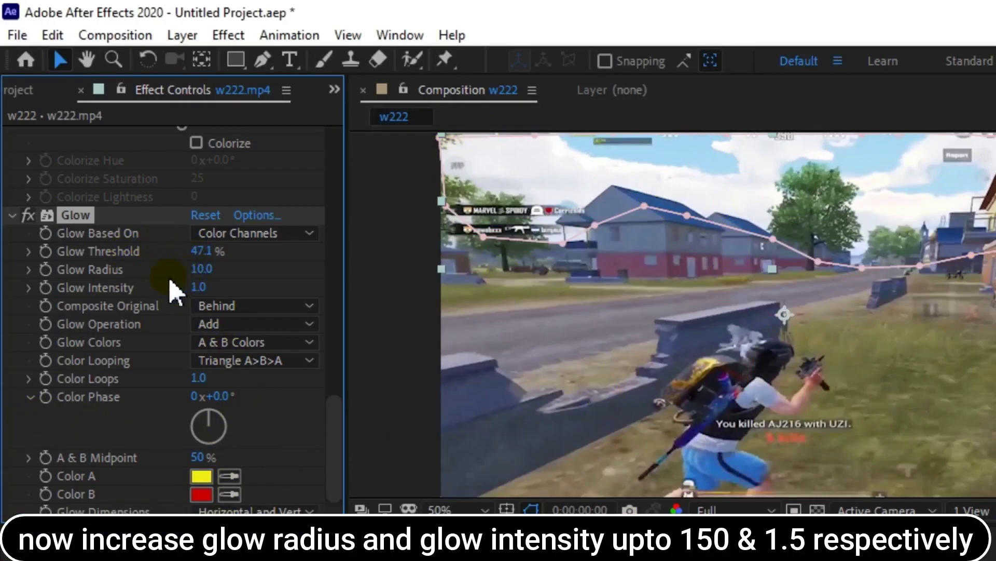
mouse_move(201, 269)
mouse_down()
mouse_move(382, 277)
mouse_move(363, 289)
mouse_up()
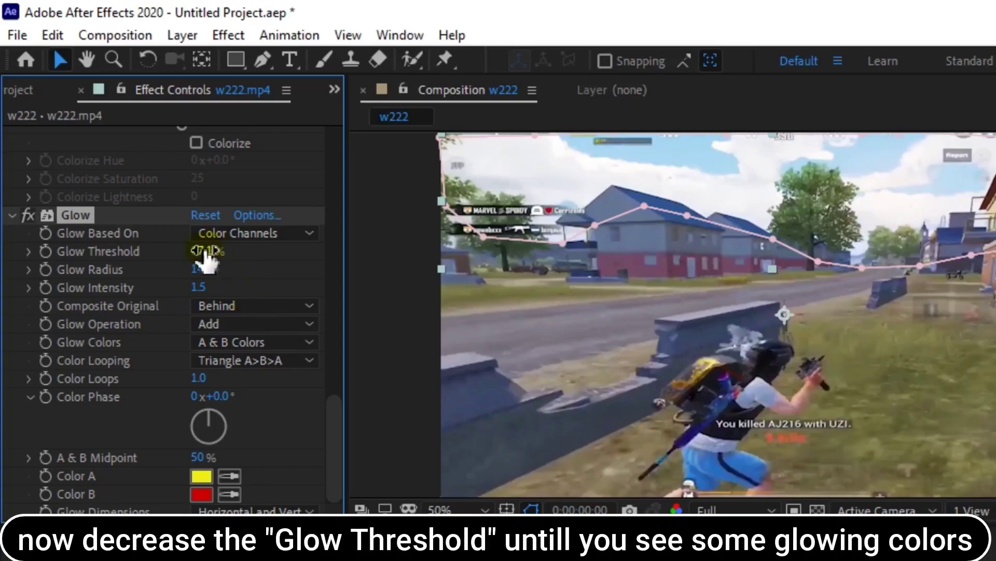
drag(206, 253, 204, 251)
drag(194, 250, 115, 244)
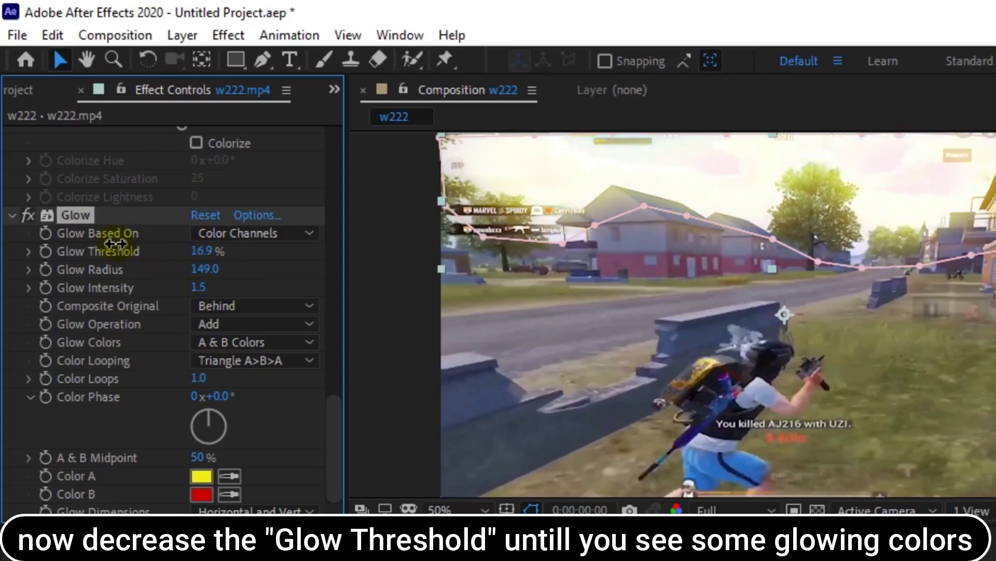
drag(115, 244, 142, 255)
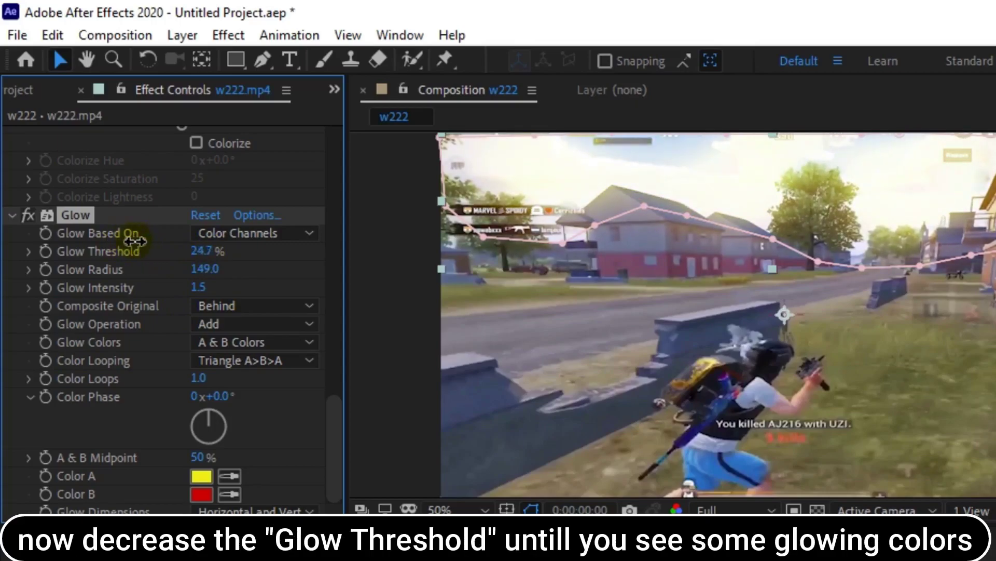
drag(143, 256, 172, 257)
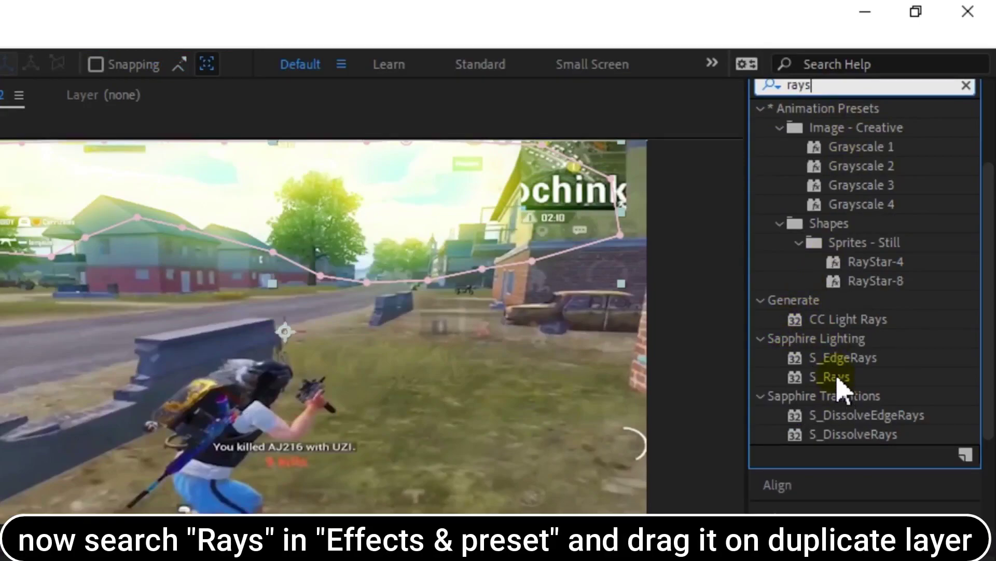
- Apply S_Rays to the top layer and move its centre to the top-left edge (128, -12)
drag(837, 379, 548, 431)
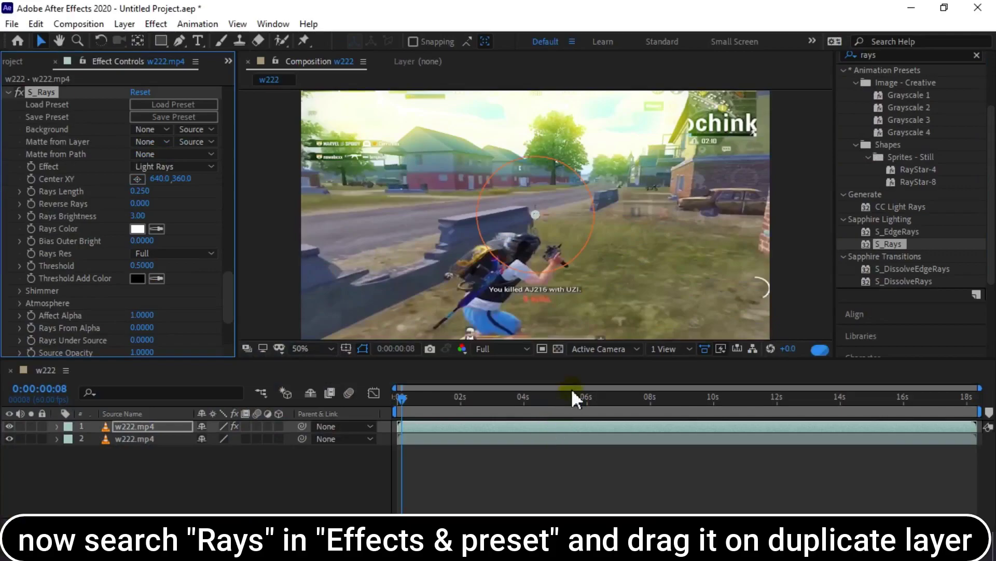
mouse_move(515, 215)
mouse_down()
mouse_move(490, 126)
mouse_move(353, 102)
mouse_up()
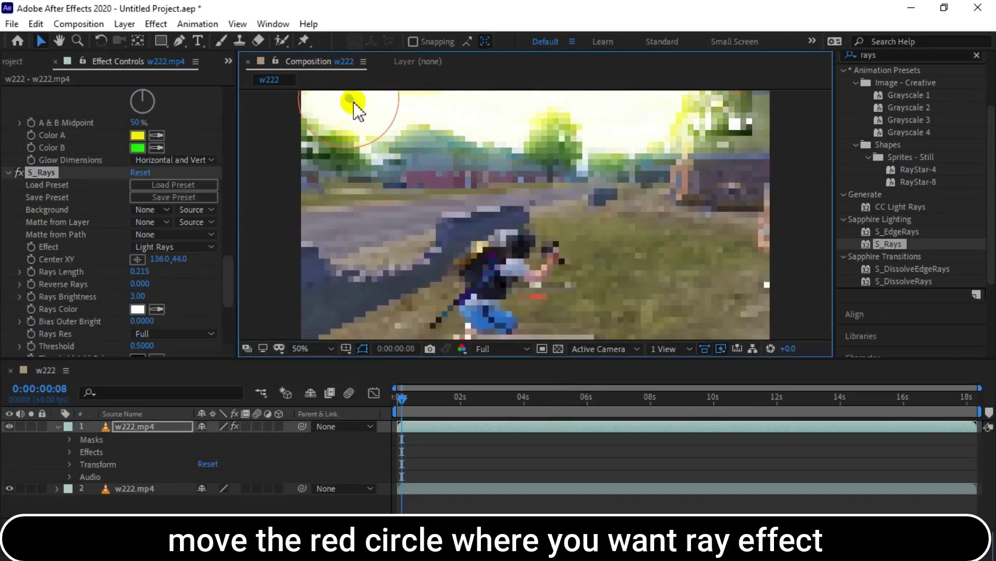
drag(353, 103, 350, 91)
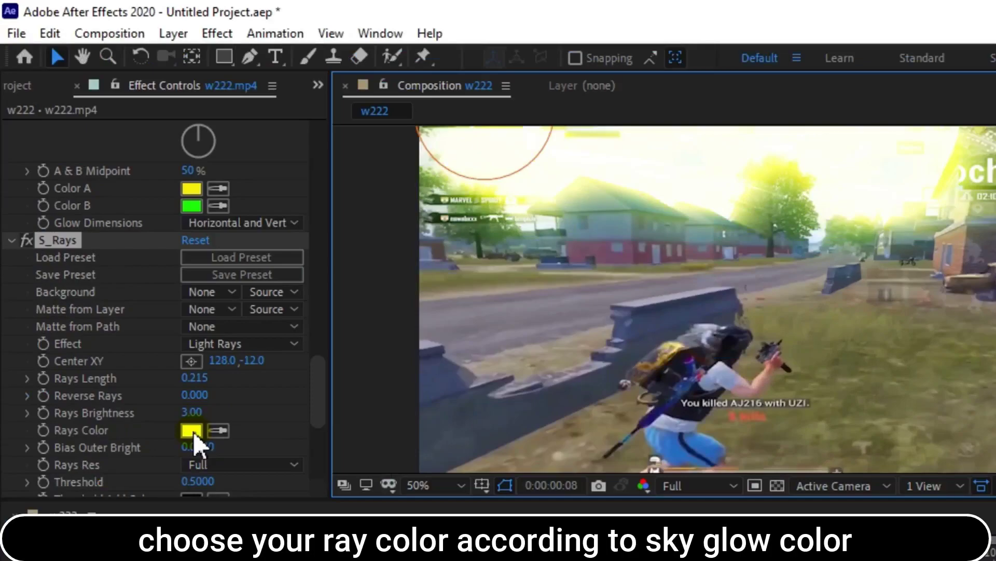
- Change the S_Rays Rays Color from yellow to dark red B91D04
click(138, 309)
click(705, 323)
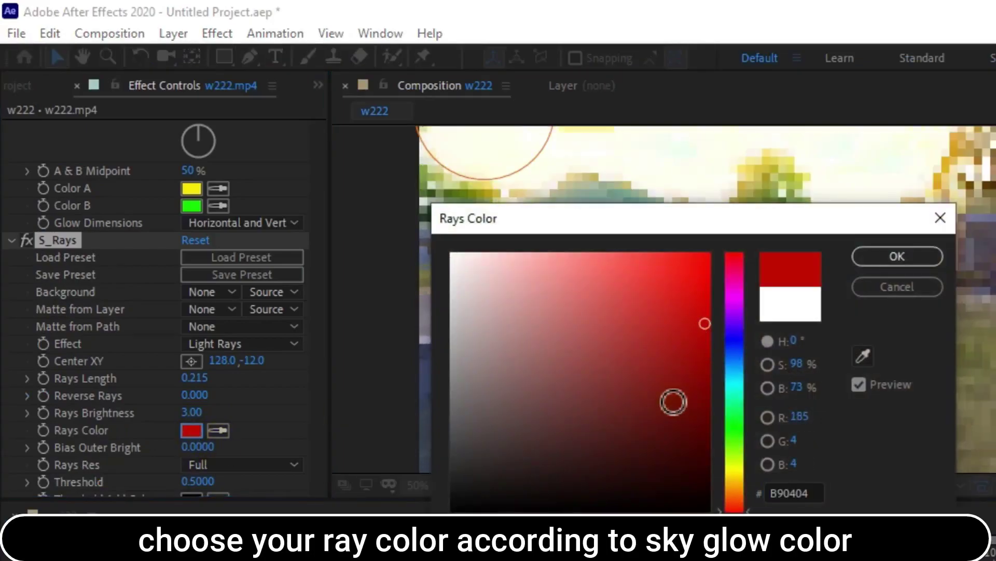
click(731, 507)
click(864, 254)
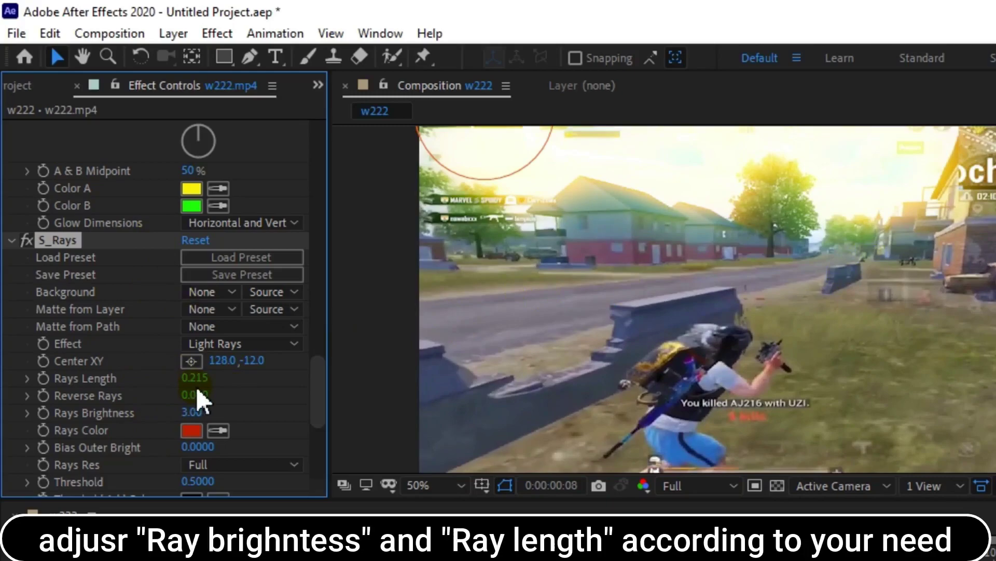
- Scrub S_Rays Rays Brightness to 4.40 and Rays Length to 0.285
mouse_move(193, 415)
mouse_down()
mouse_move(247, 418)
mouse_move(218, 418)
mouse_up()
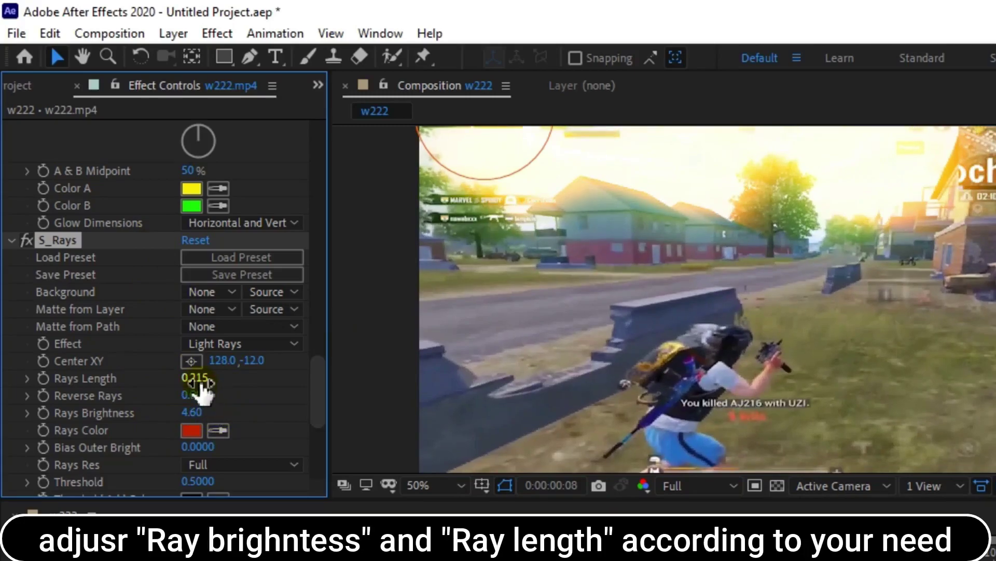
mouse_move(202, 378)
mouse_down()
mouse_move(229, 385)
mouse_move(204, 385)
mouse_move(212, 385)
mouse_move(196, 413)
mouse_move(252, 403)
mouse_up()
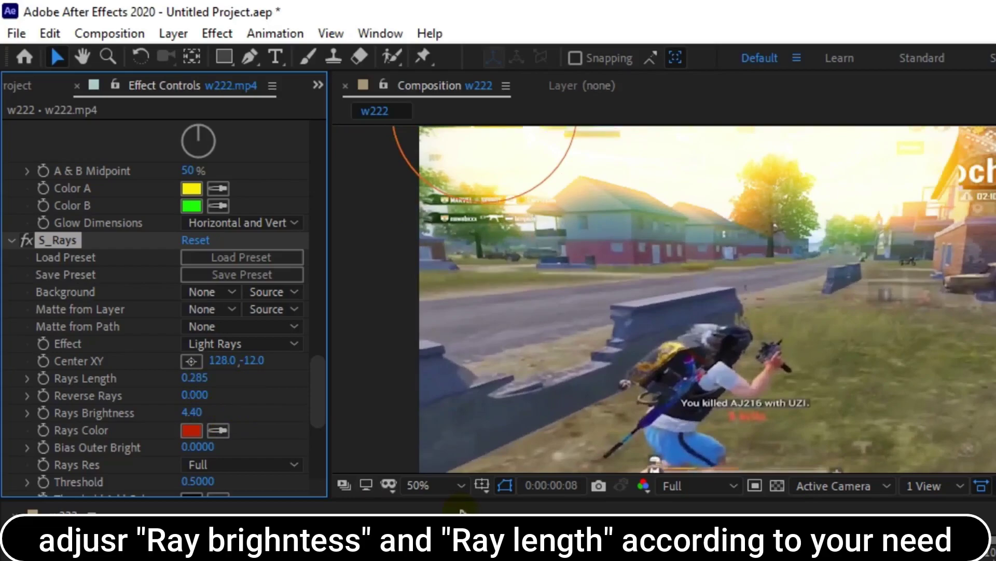